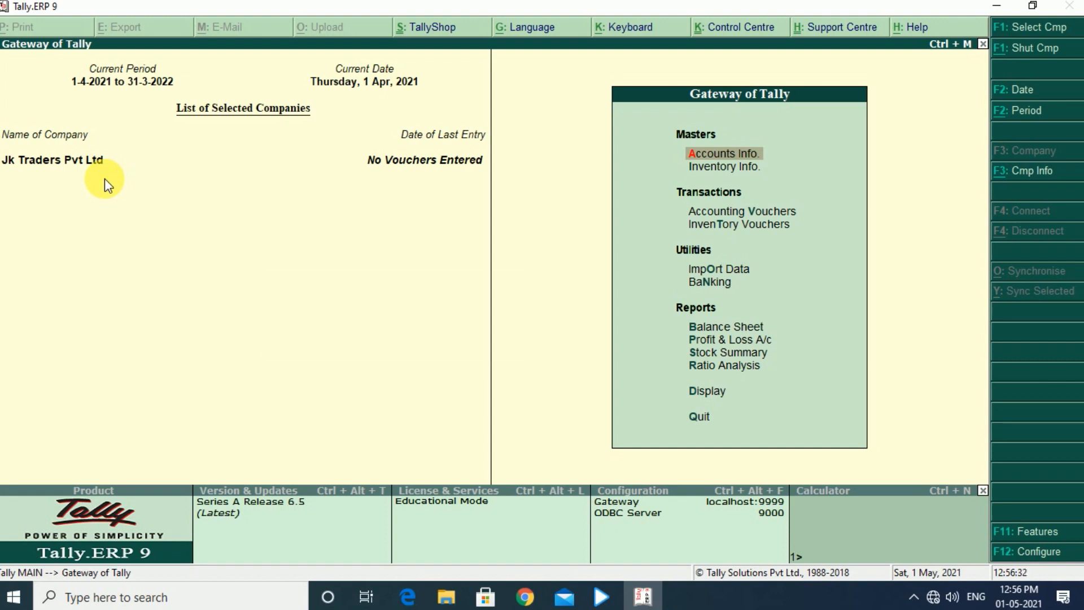
Enable Maintain multiple Godowns in the company's inventory features and save the settings
key("F11")
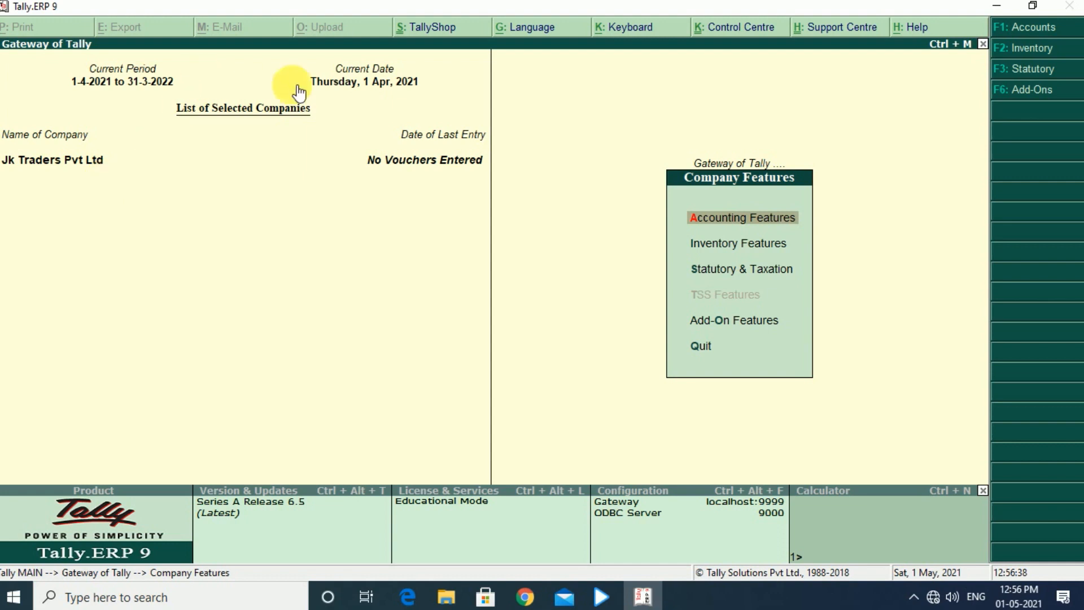
key("Return")
key("Escape")
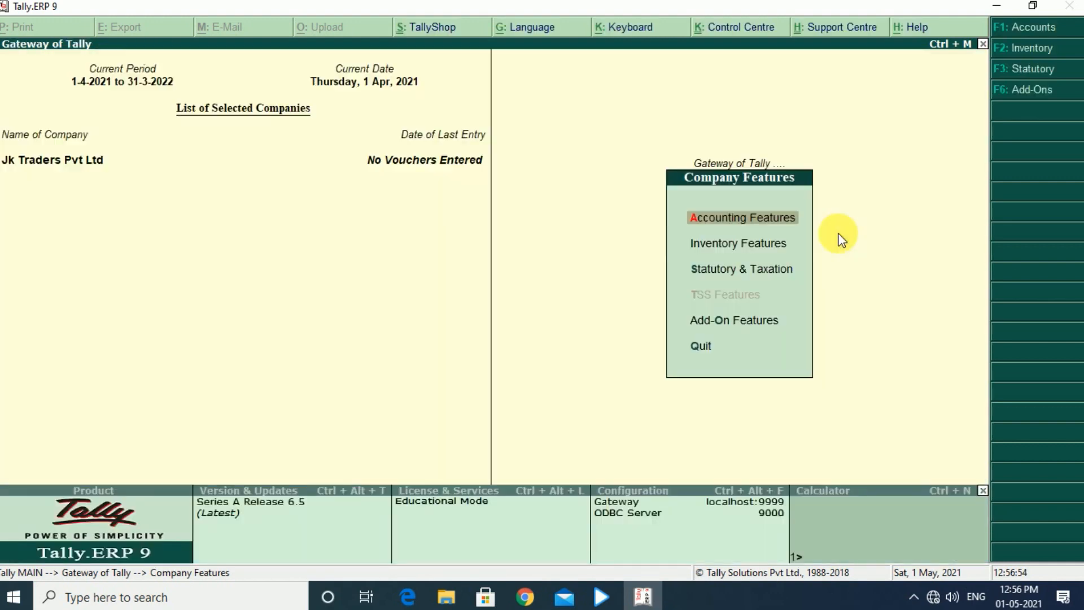
key("Down")
key("Return")
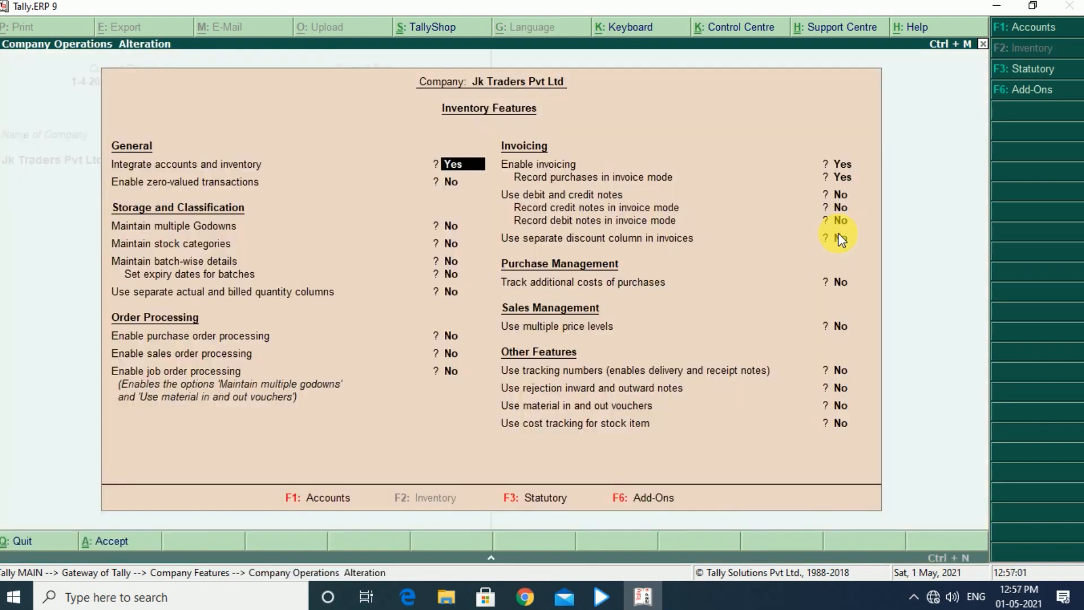
key("Return")
key("Return")
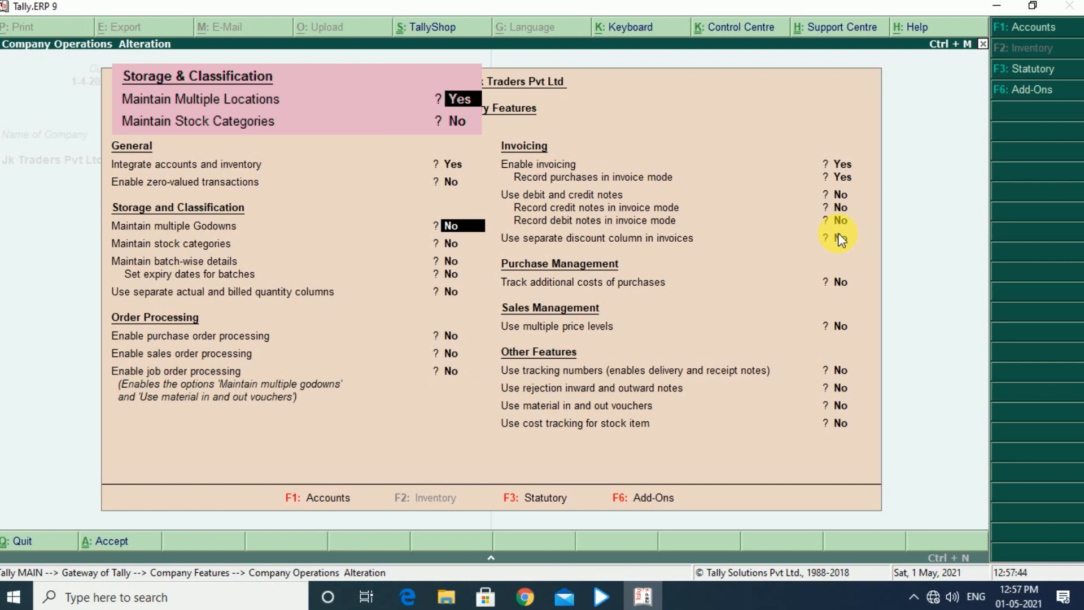
key("y")
key("Return")
key("Return")
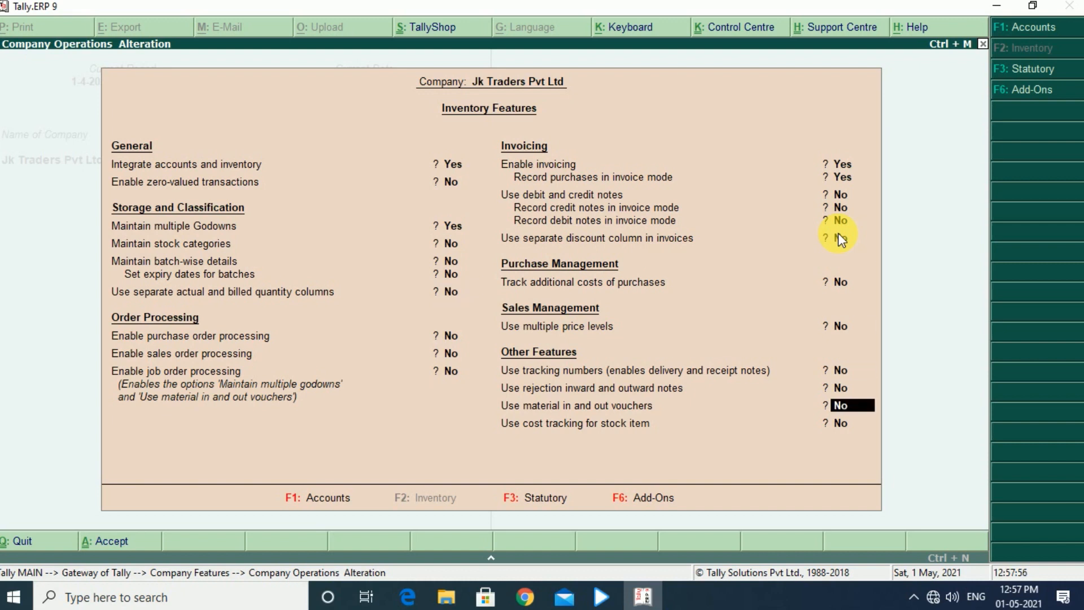
key("Return")
key("Return")
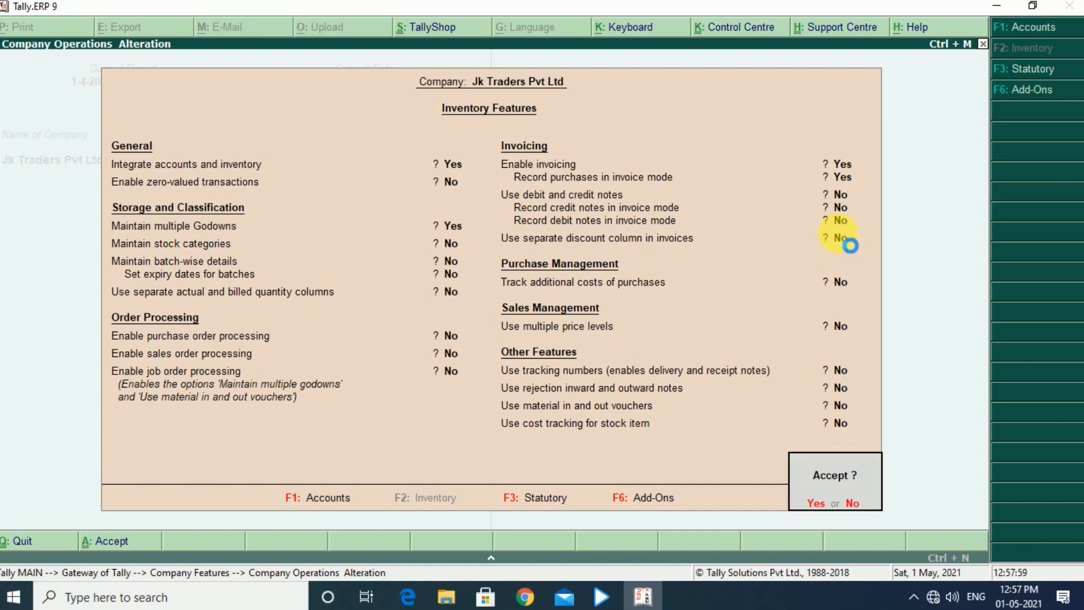
key("y")
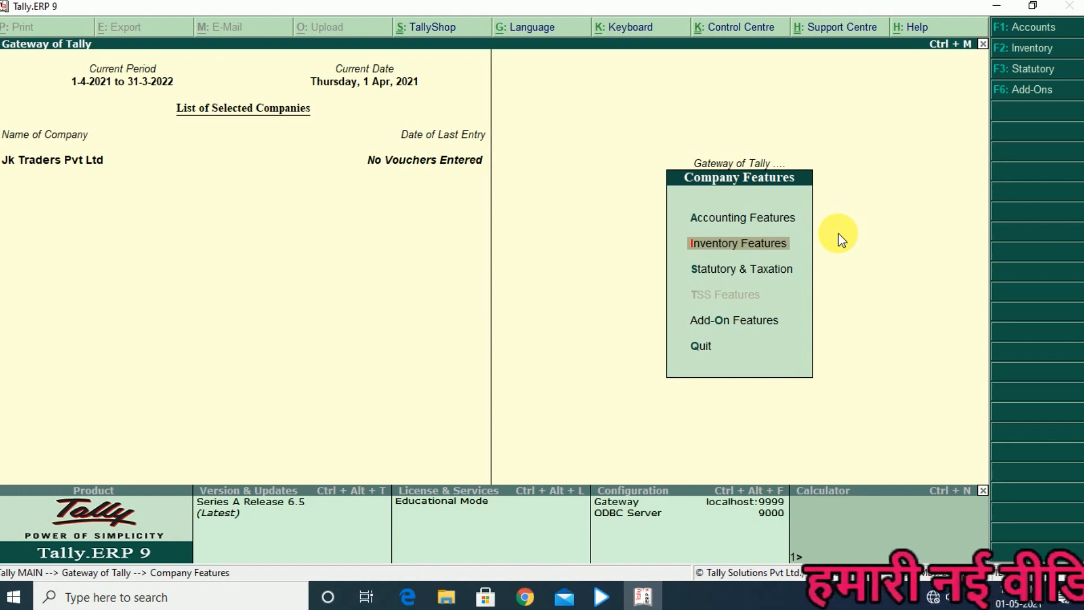
key("Escape")
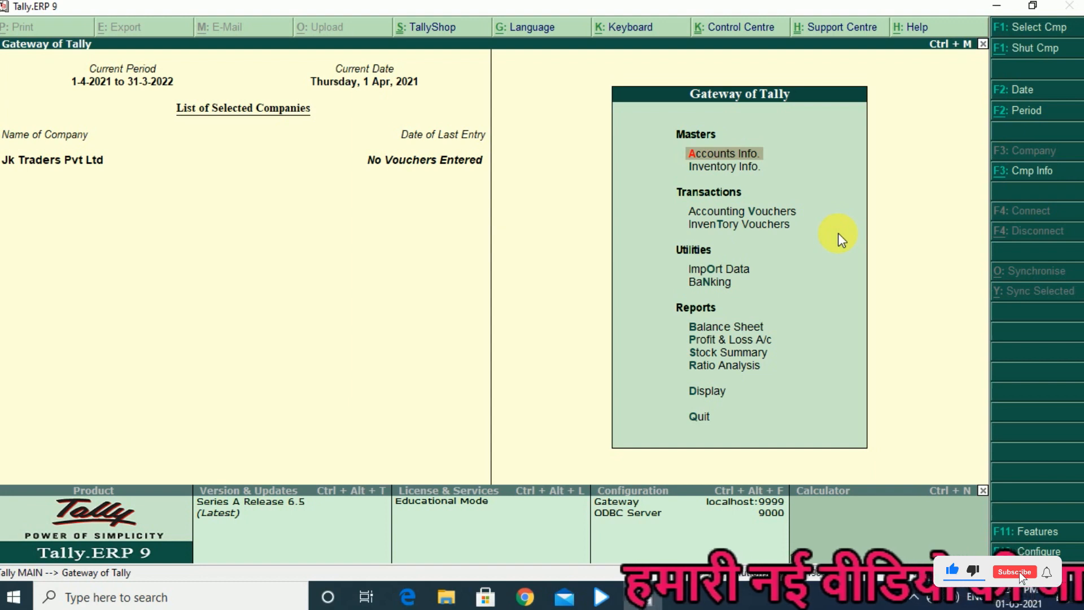
Open the godown masters in the company's inventory information
key("Down")
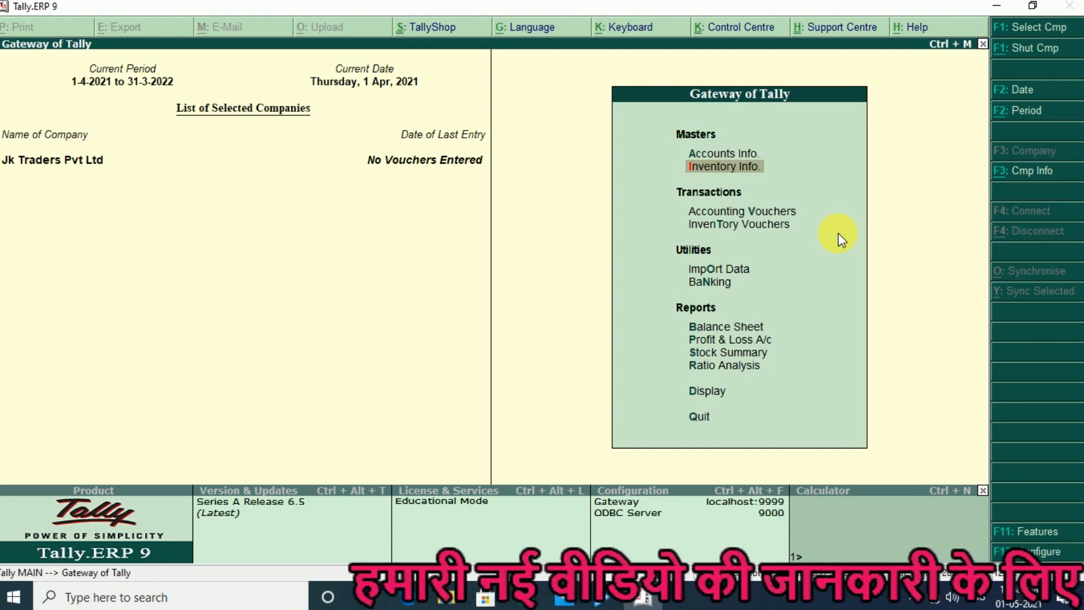
key("Return")
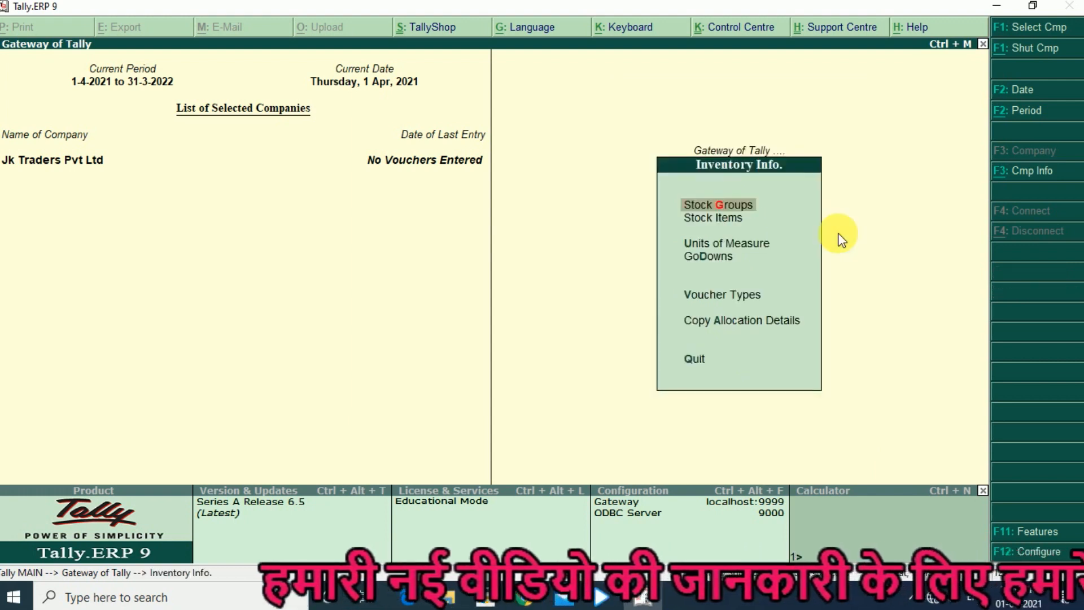
key("Down")
key("Down")
key("Down")
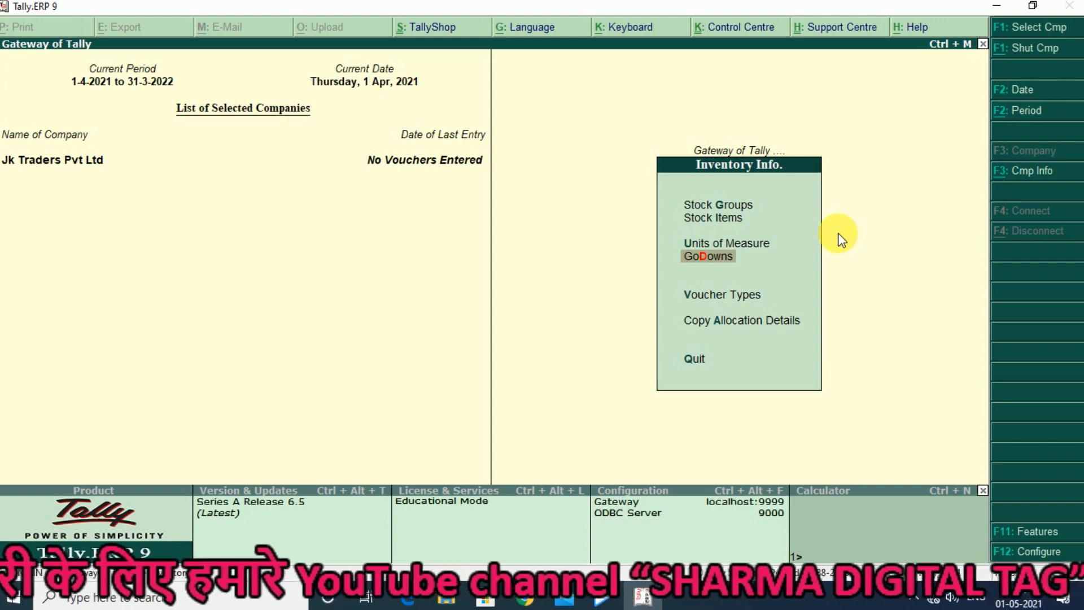
key("Return")
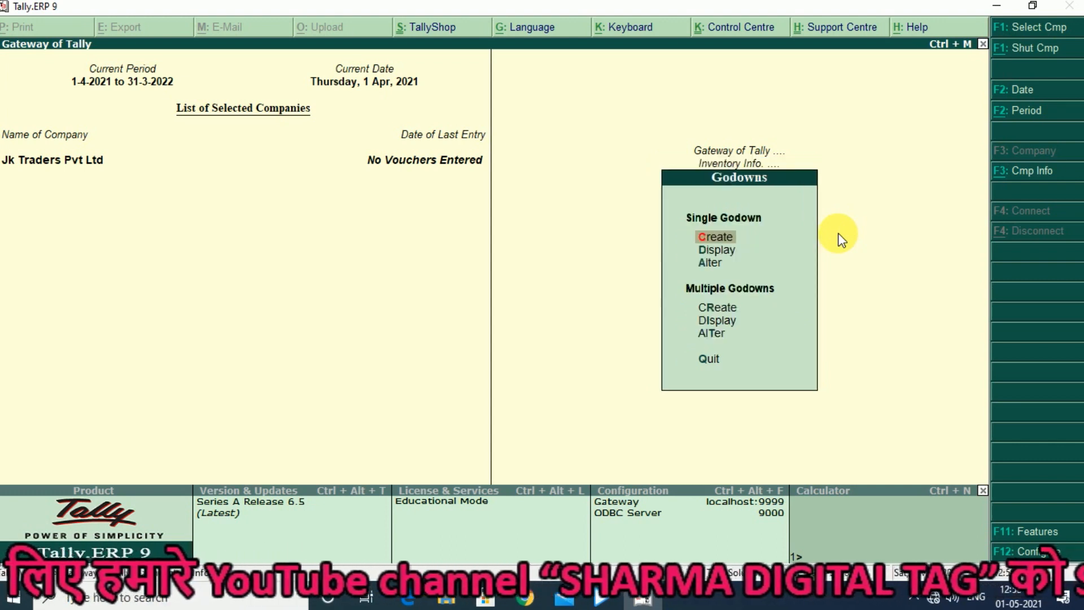
Display the list of existing godowns and leave it without opening any of them
key("Down")
key("Down")
key("Up")
key("Up")
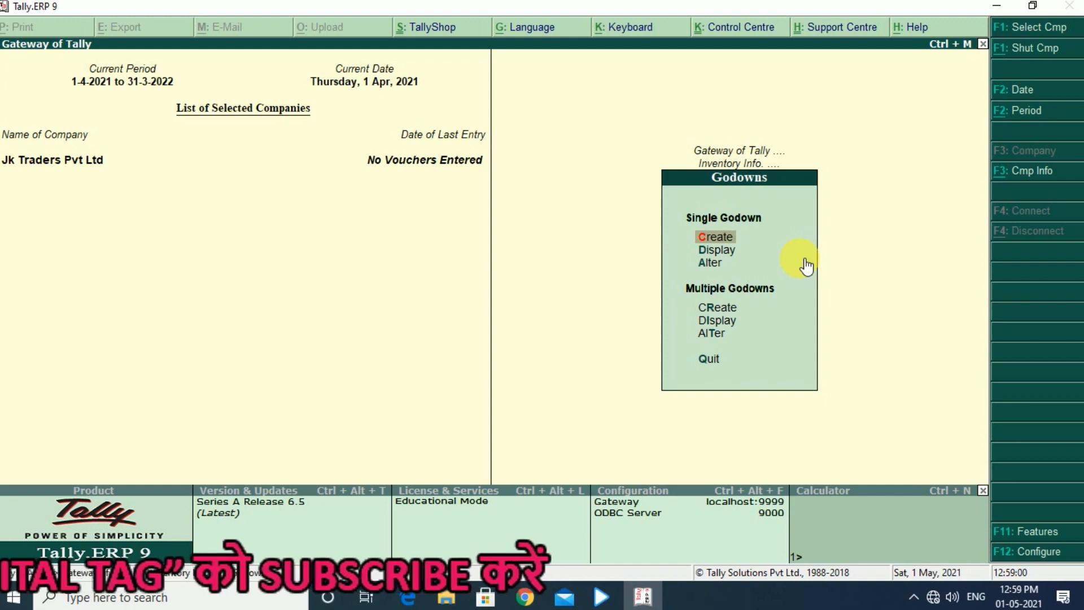
key("Down")
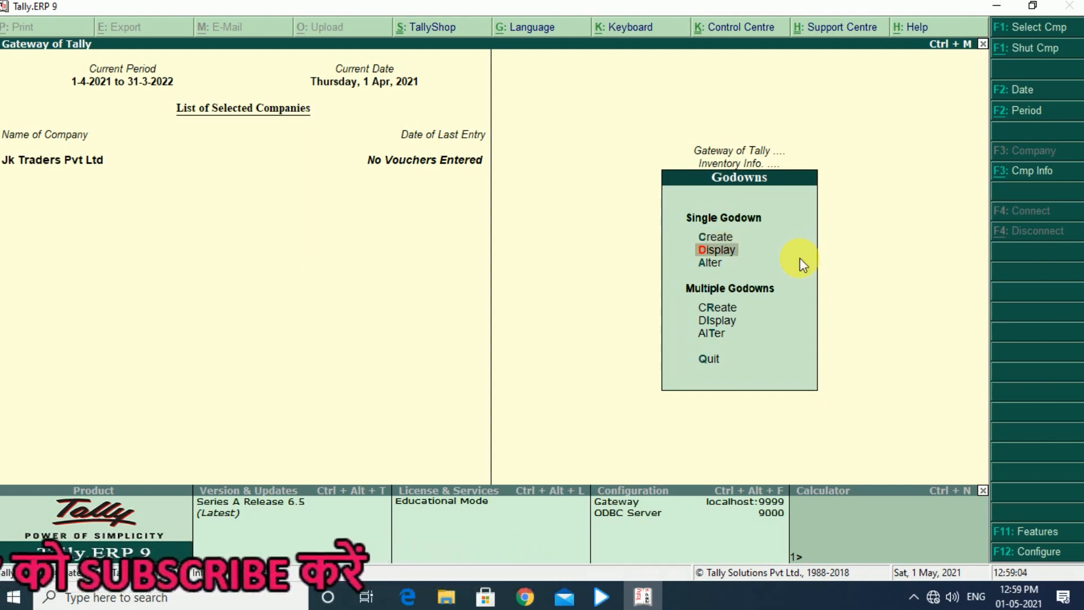
key("Return")
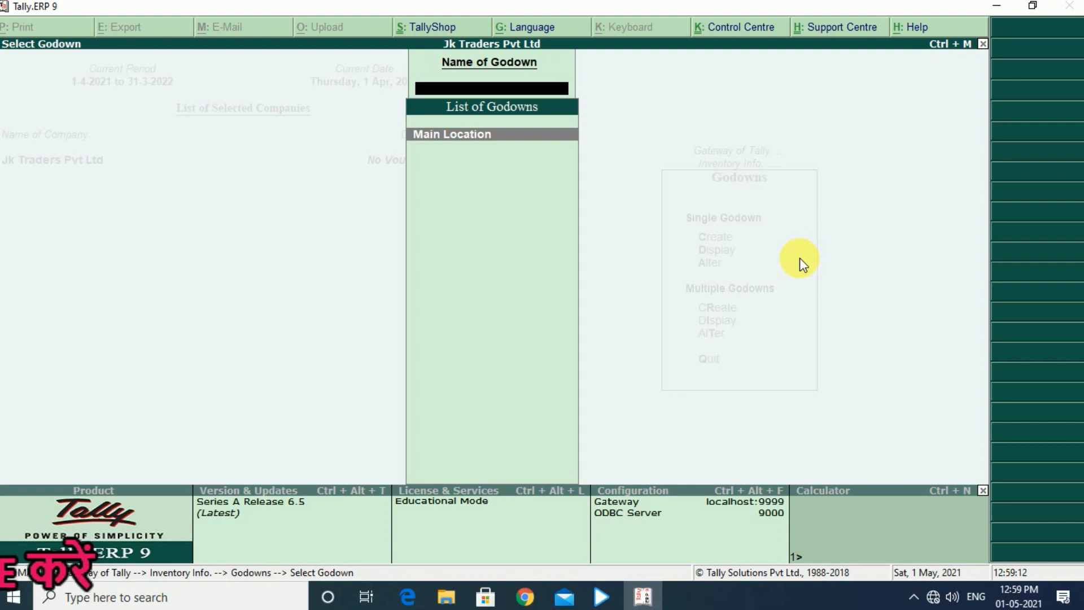
key("Escape")
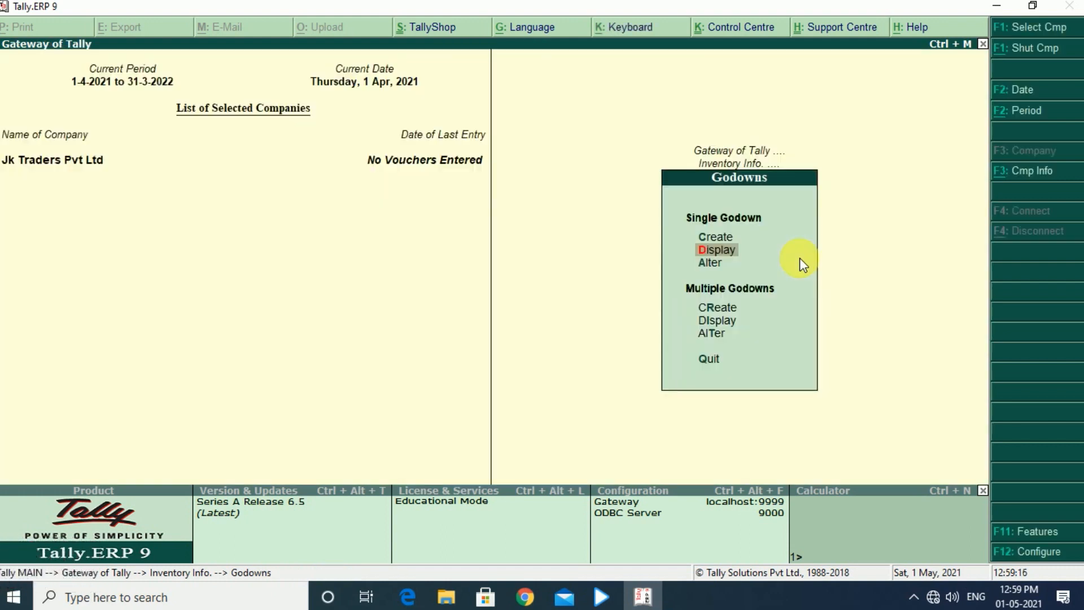
Start creating a single godown and configure its form to provide an address for godowns
key("Down")
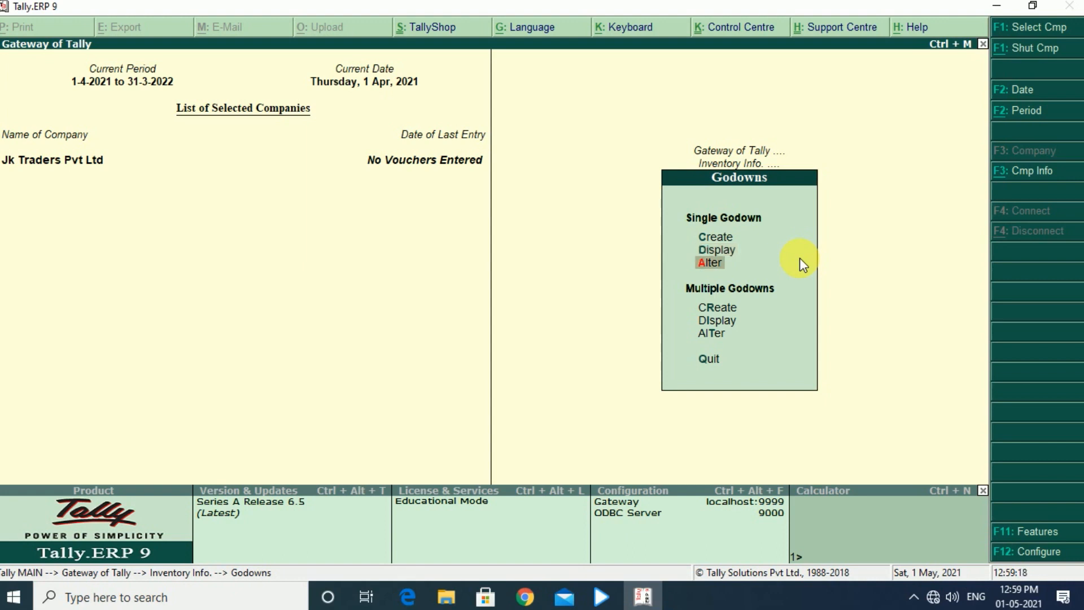
key("Up")
key("Up")
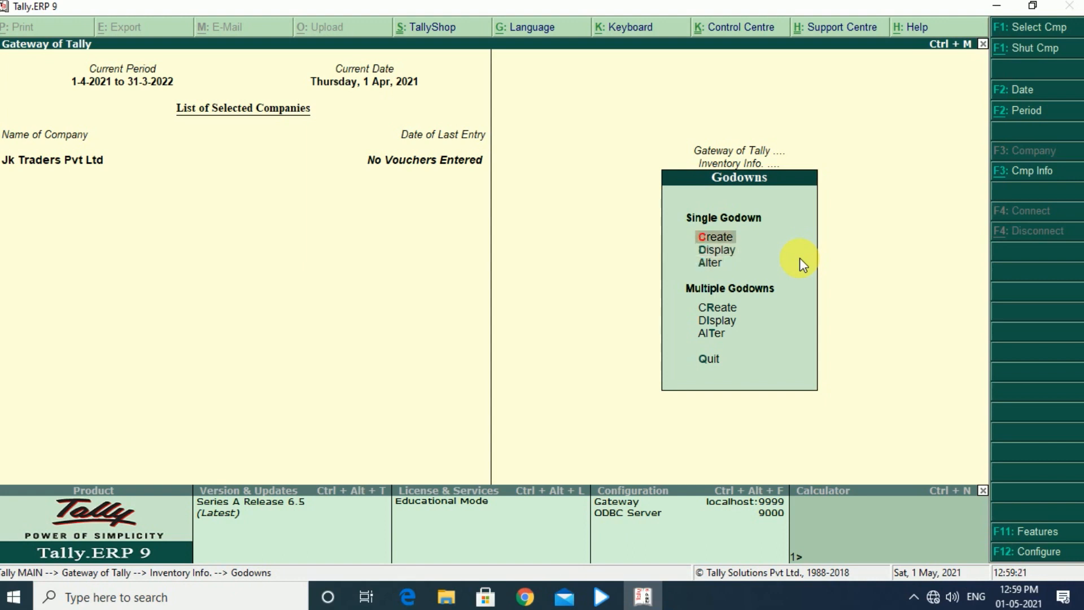
key("Return")
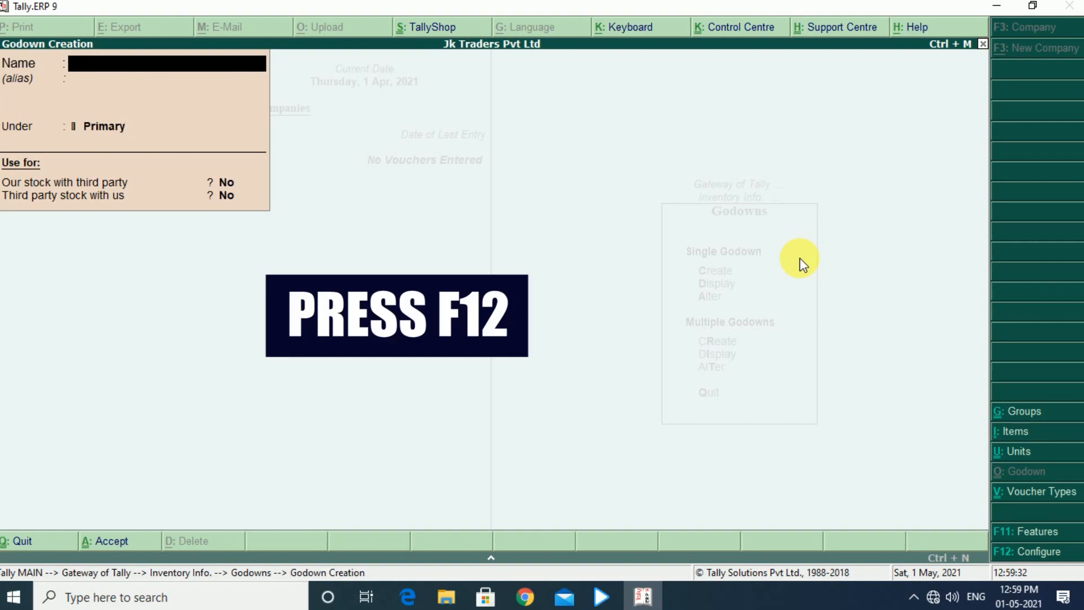
key("F12")
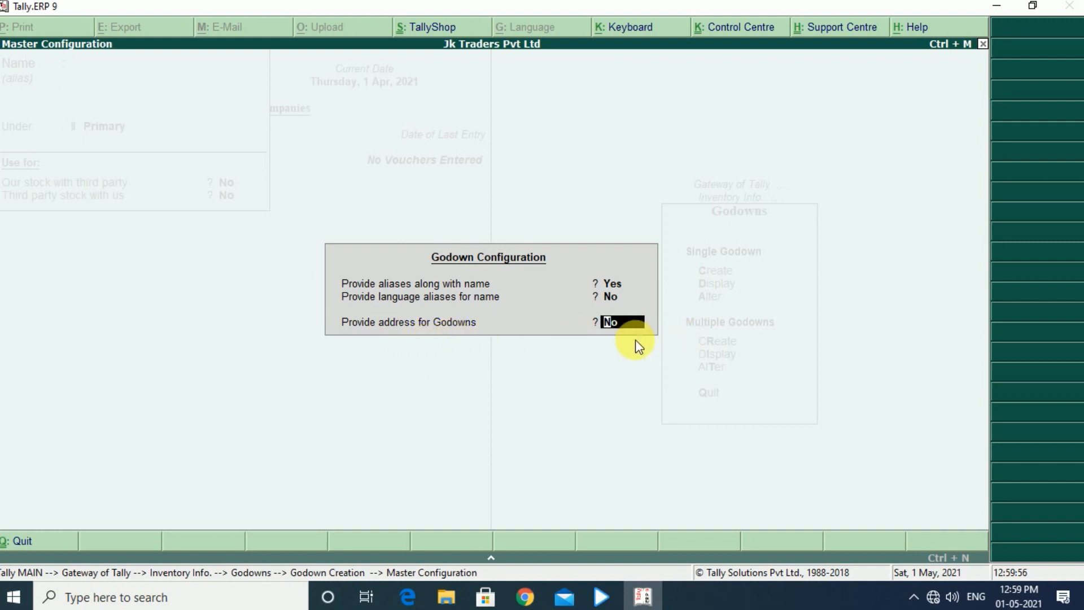
key("y")
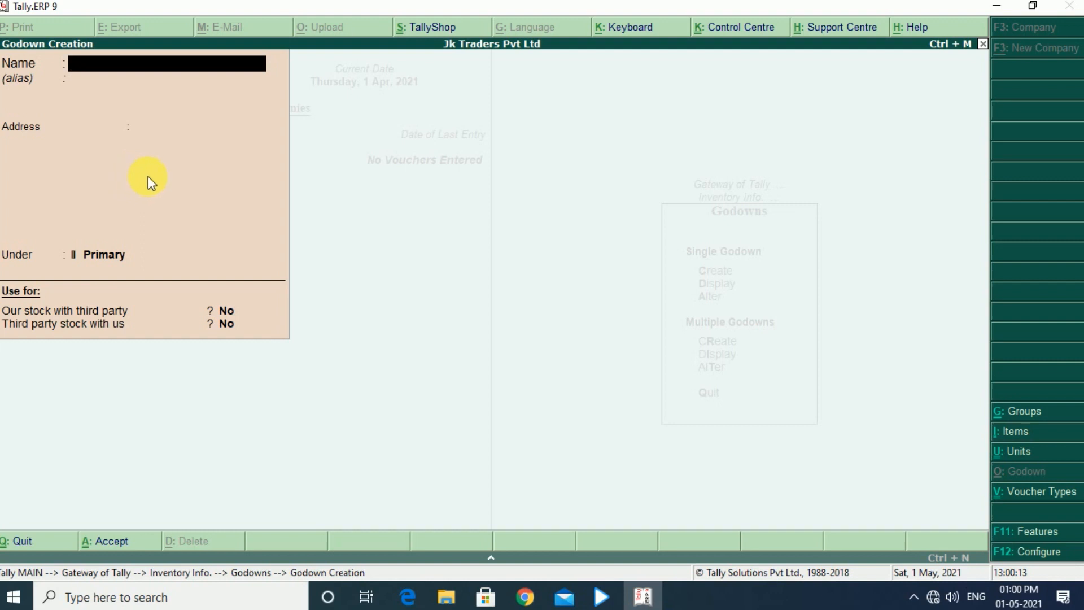
Create the godown Uttam Nagar under Primary, without an alias, fill in its address and save it
type("Uttam Nagar")
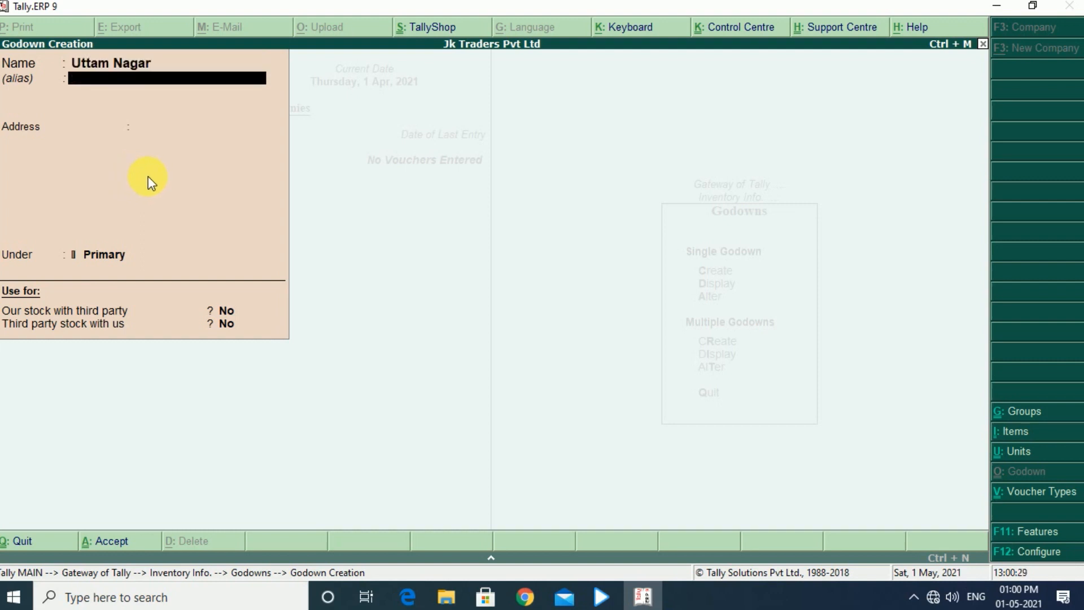
key("Return")
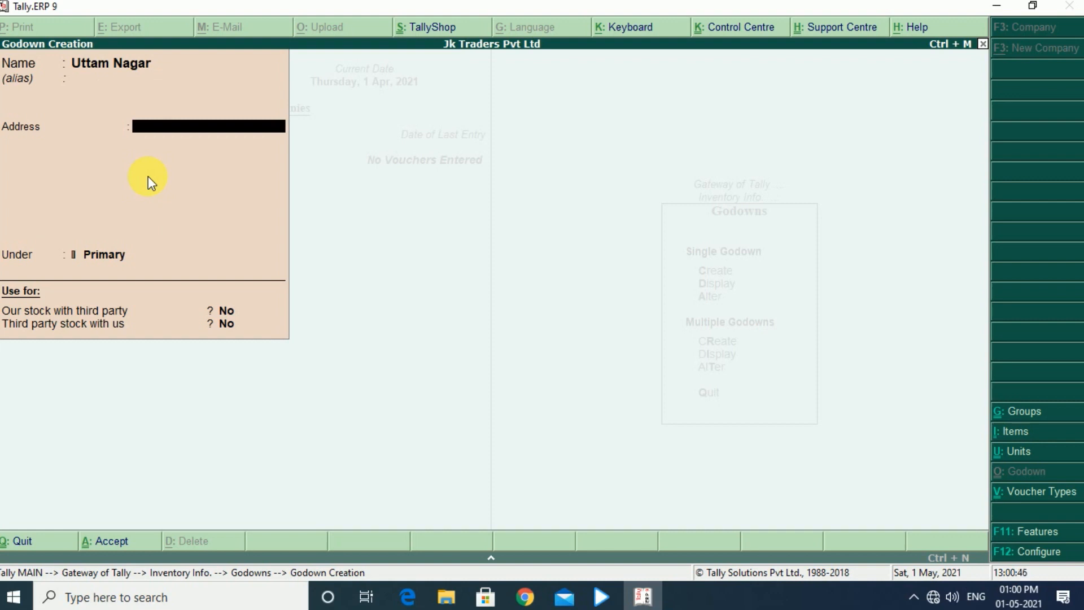
type("H-12")
key("Return")
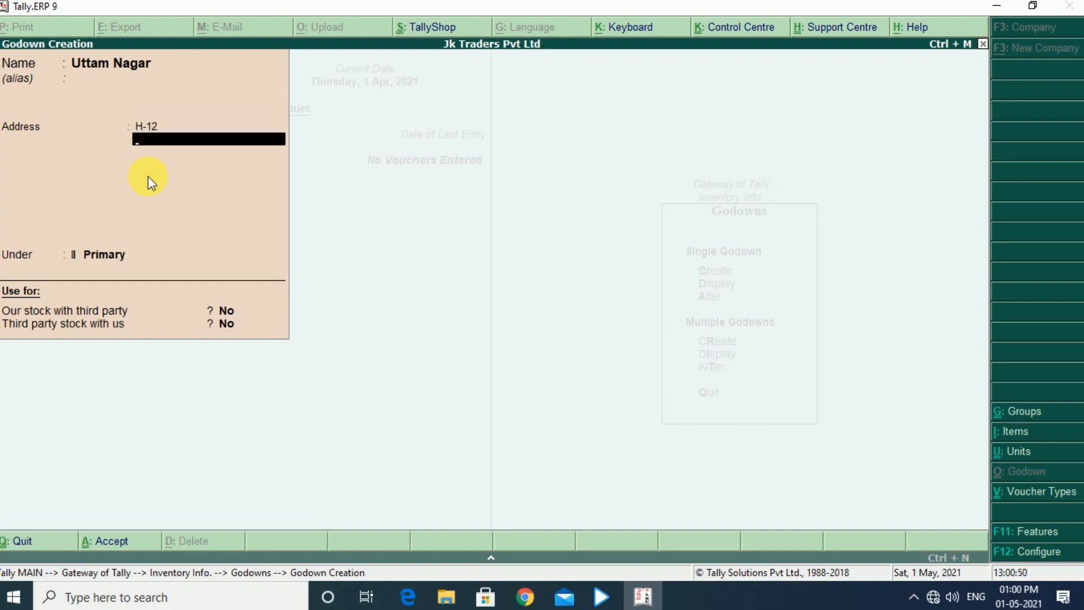
key("Return")
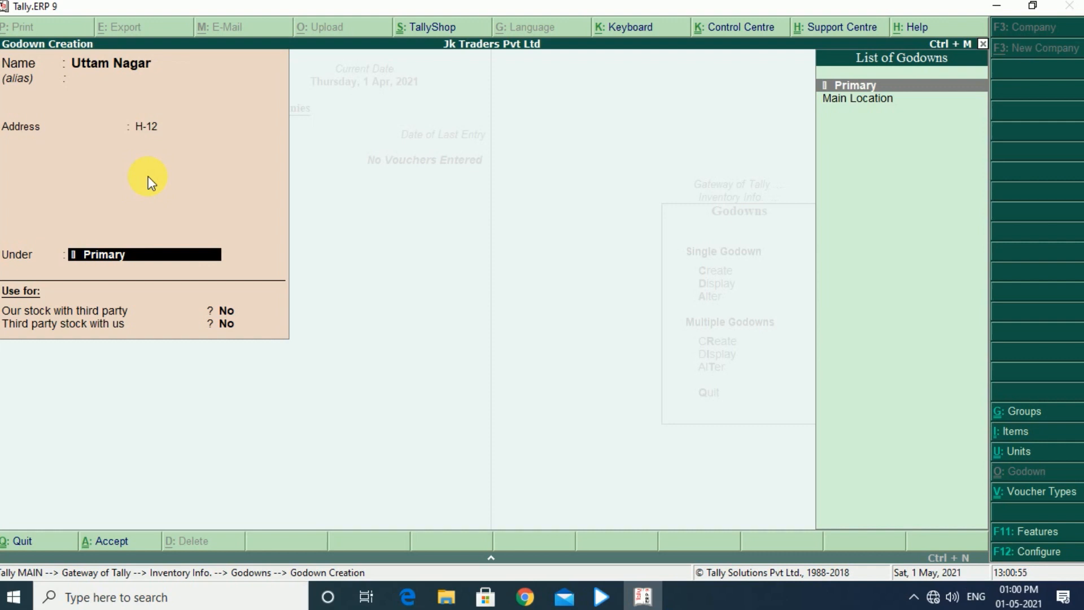
key("Return")
key("Return")
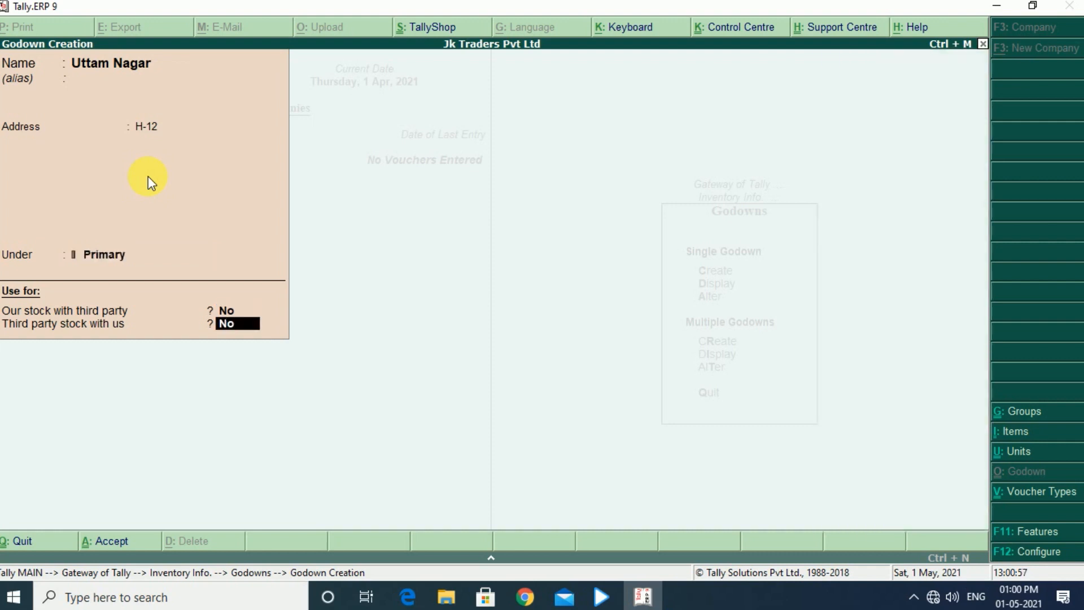
key("Return")
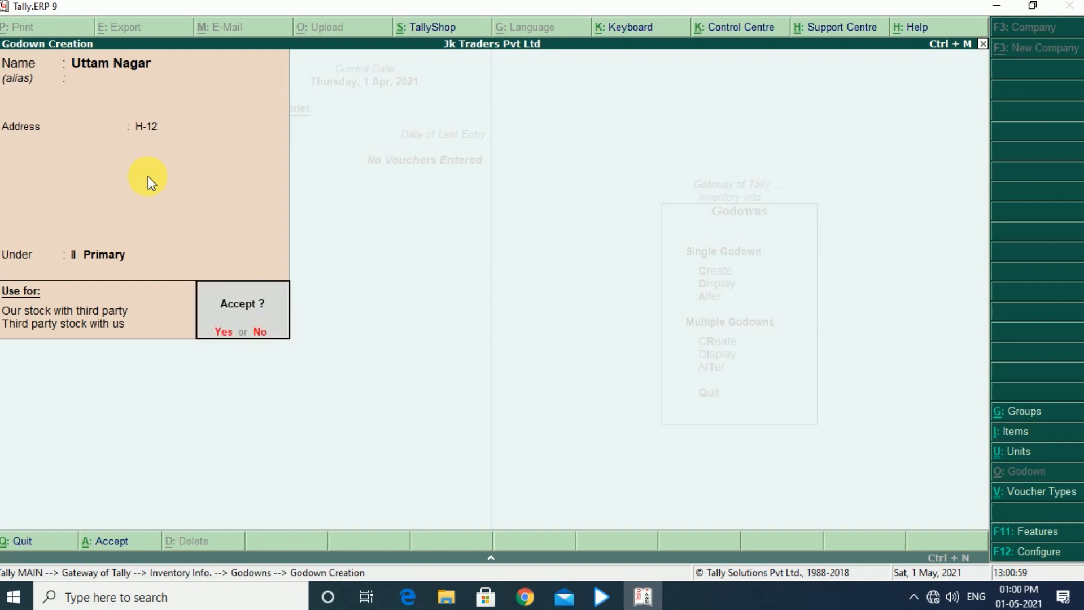
key("Return")
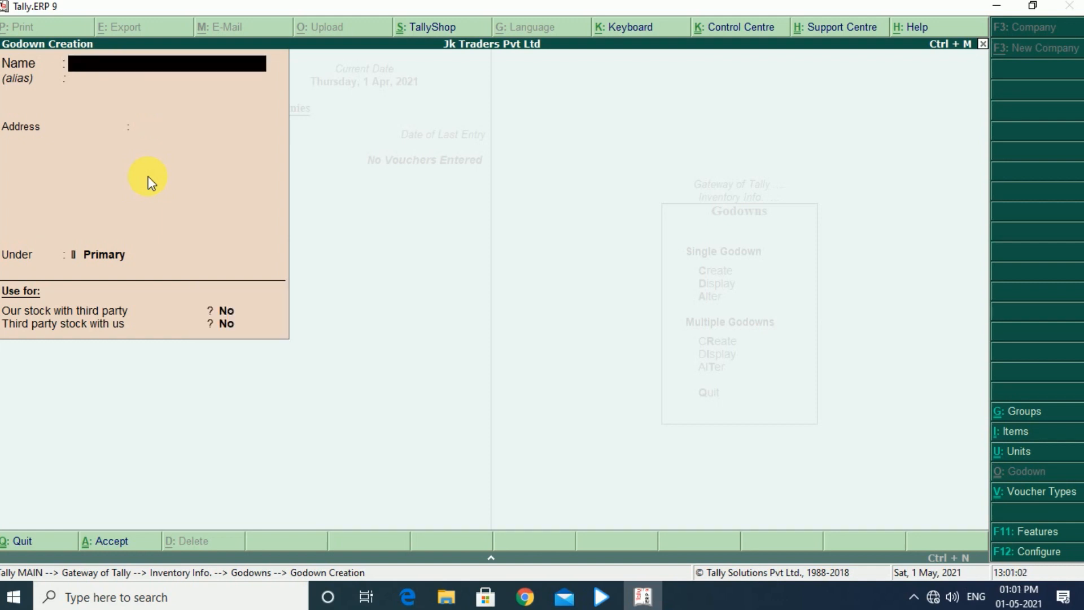
Create the godown Madhu Vihar under Primary, fill in its address, save it and leave godown creation
type("Madhu Vihar")
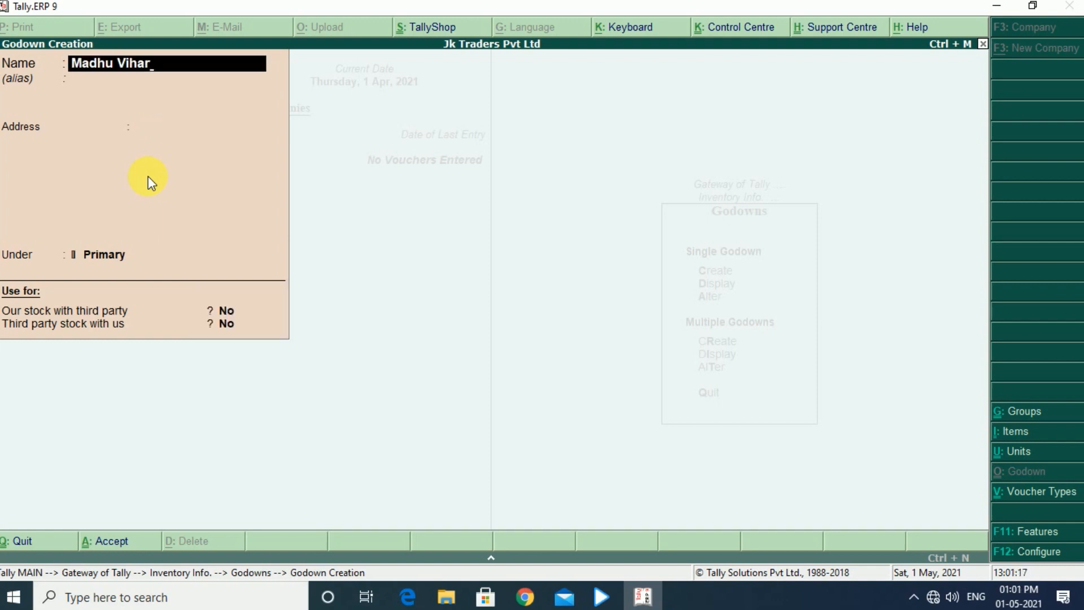
key("Return")
key("Return")
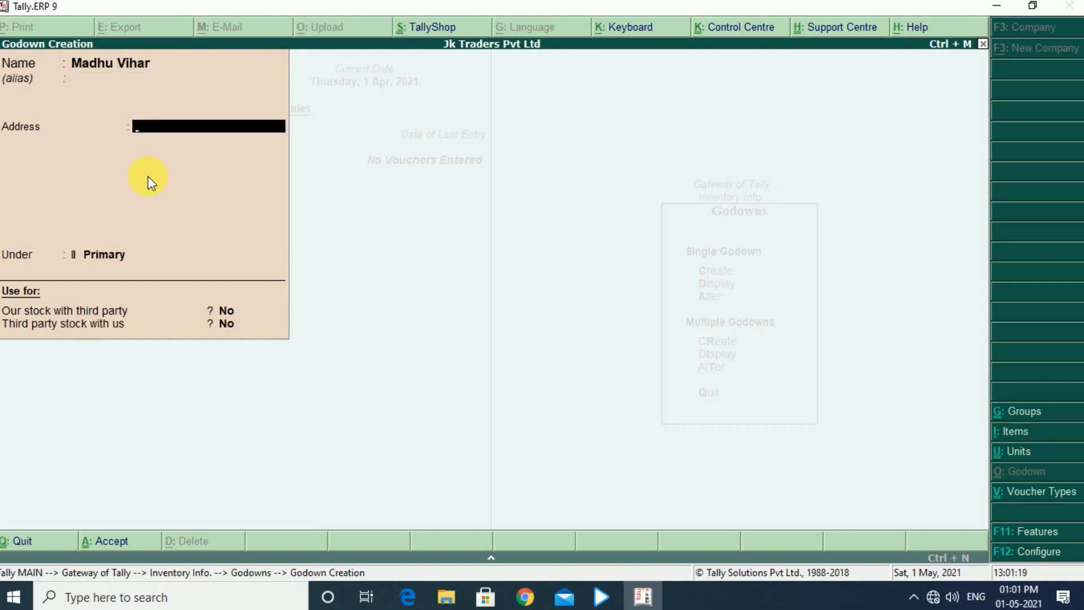
type("L-19")
key("Return")
key("Return")
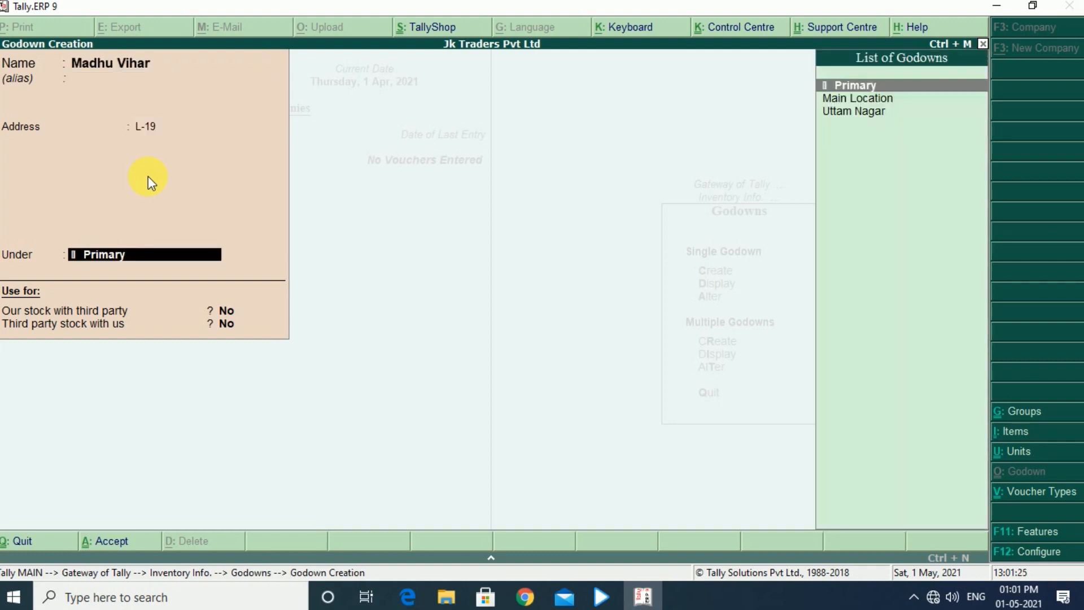
key("Return")
key("Return")
key("Return")
key("Return")
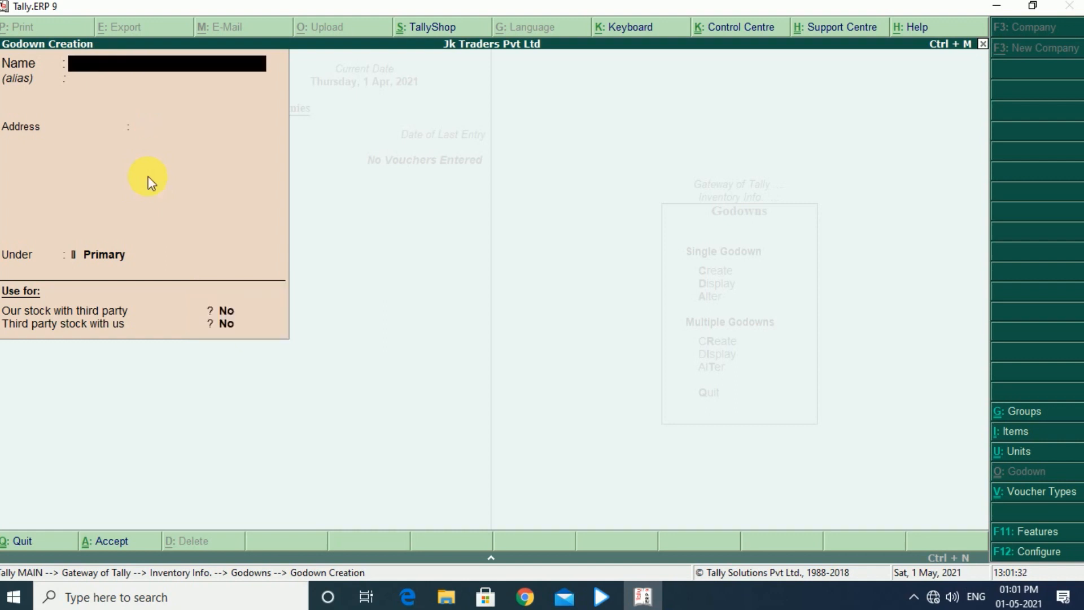
key("Escape")
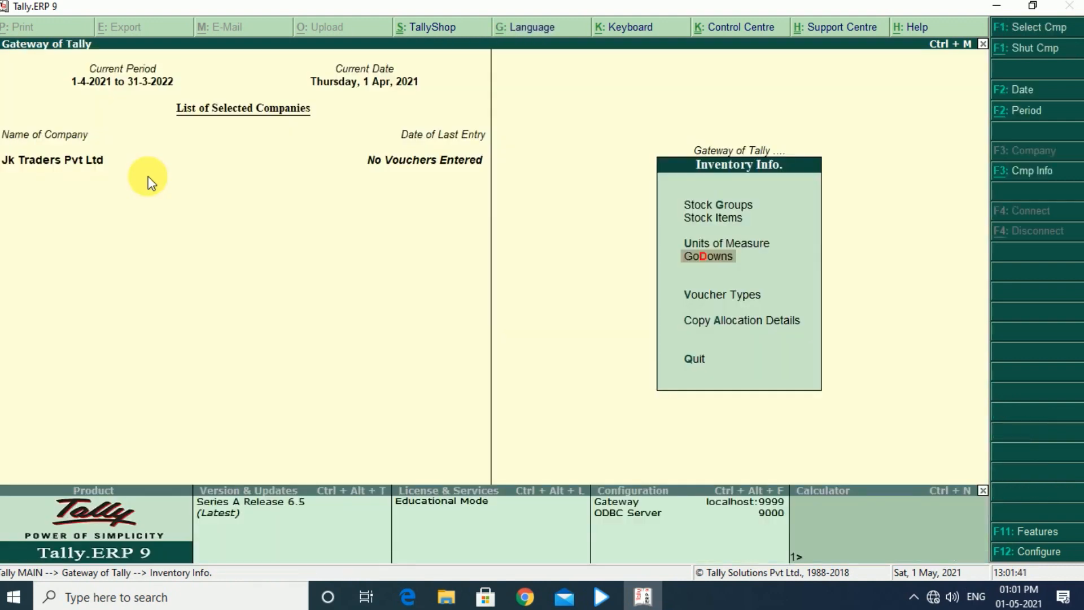
Display the list of single godowns to check the new entries, moving the selection to Uttam Nagar
key("Return")
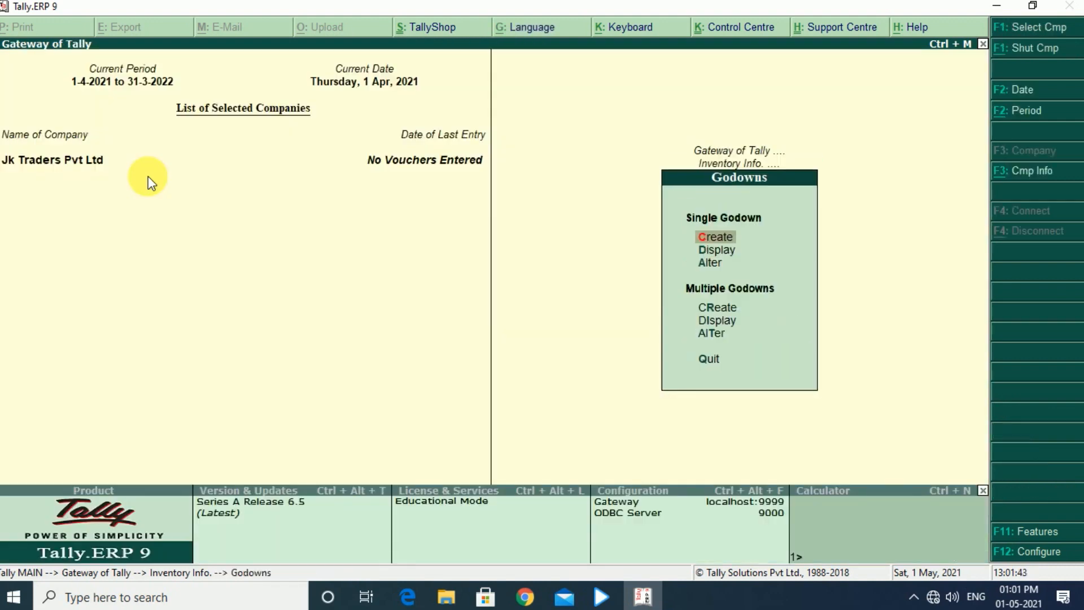
key("Down")
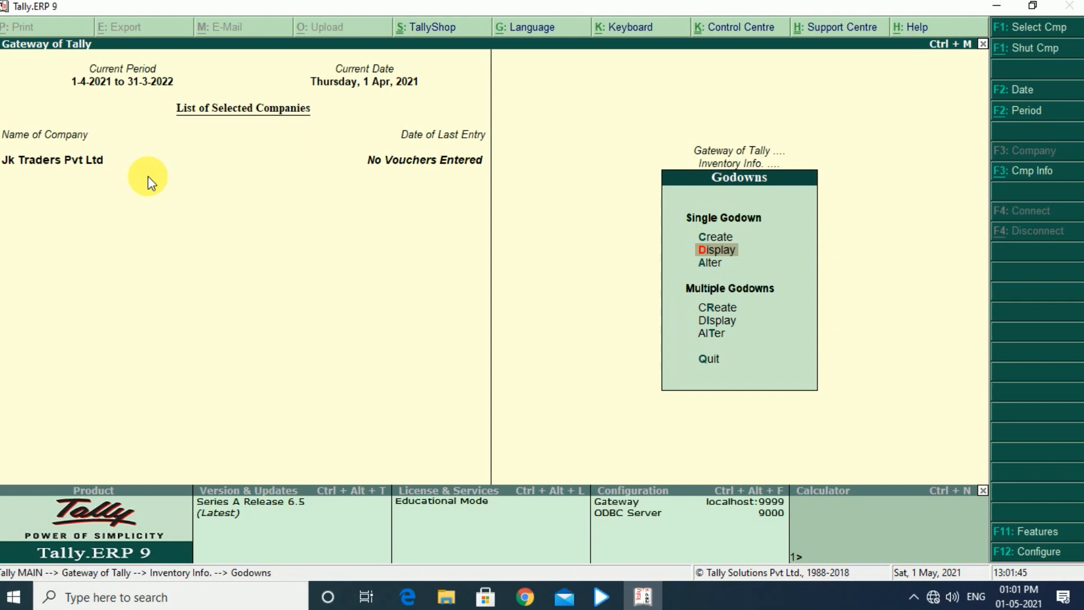
key("Return")
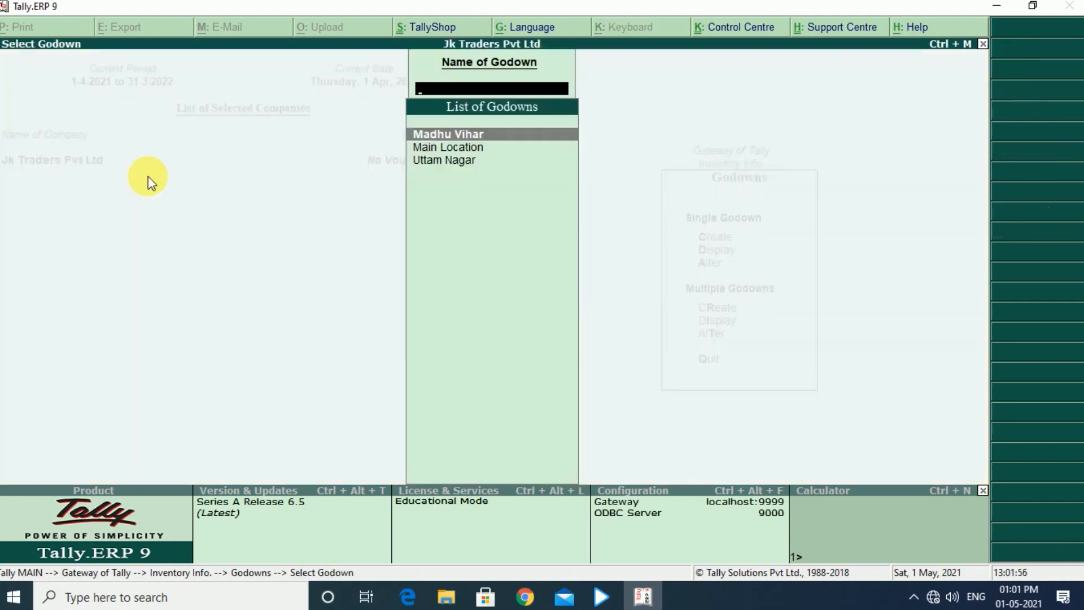
key("Down")
key("Down")
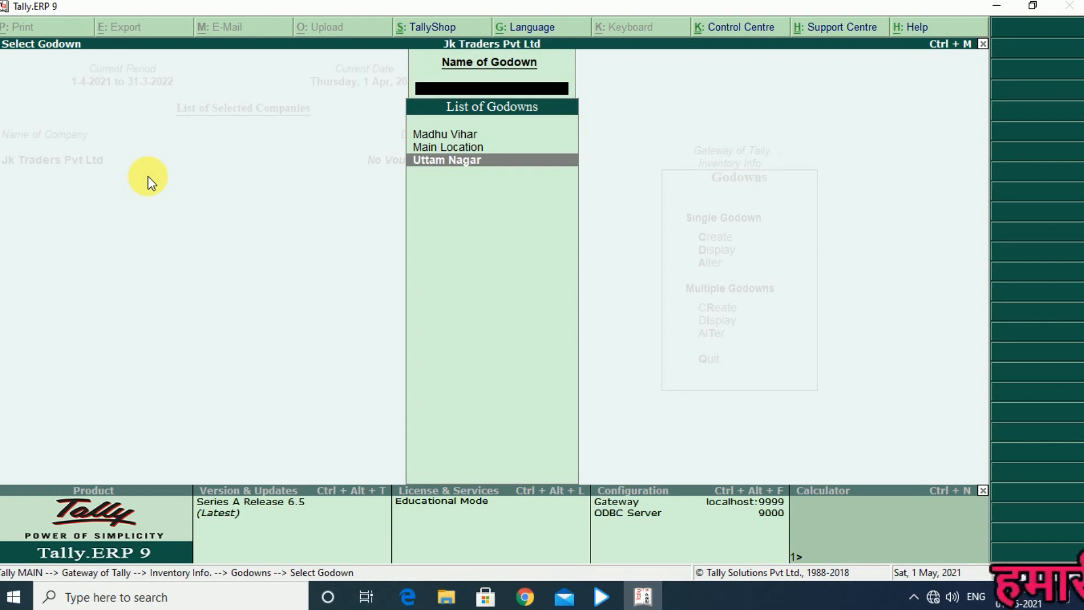
Leave the godown list and create the supplier's ledger under Sundry Creditors, without an opening balance, and save it
key("Escape")
key("Escape")
key("Escape")
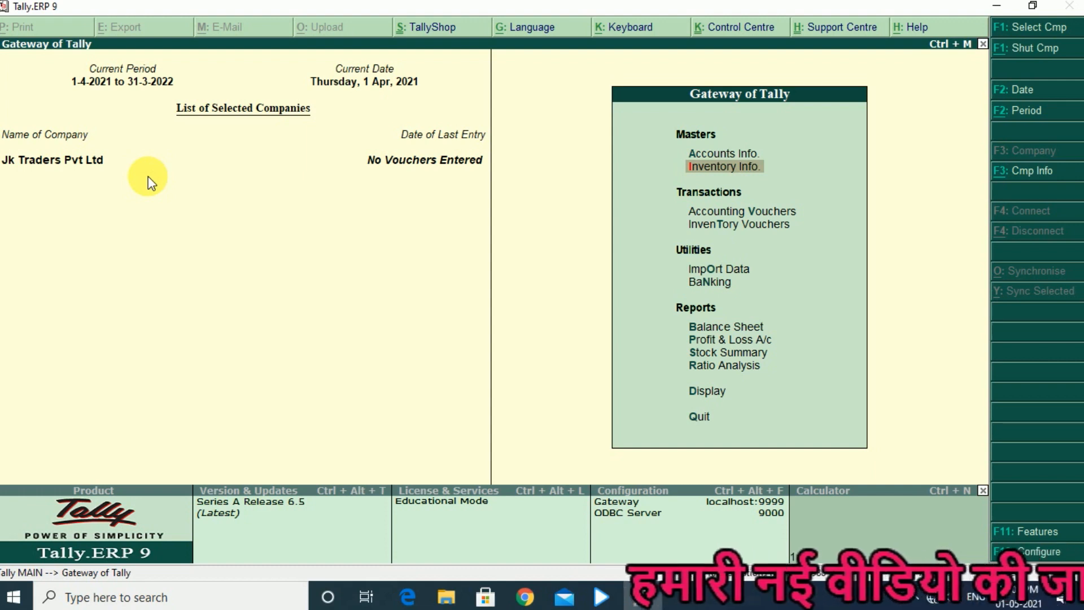
key("Up")
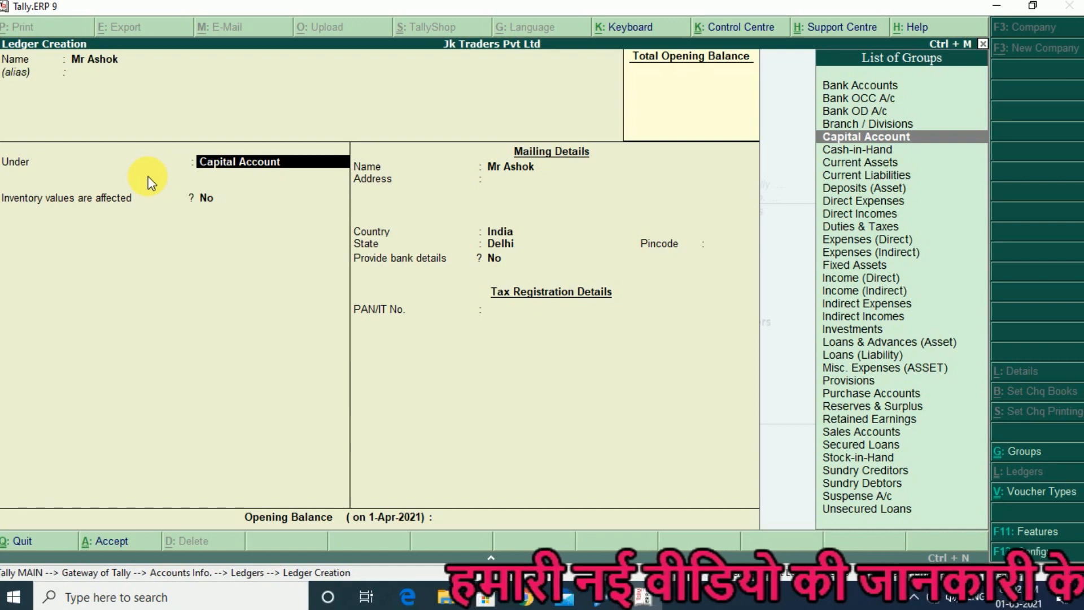
type("su")
key("Return")
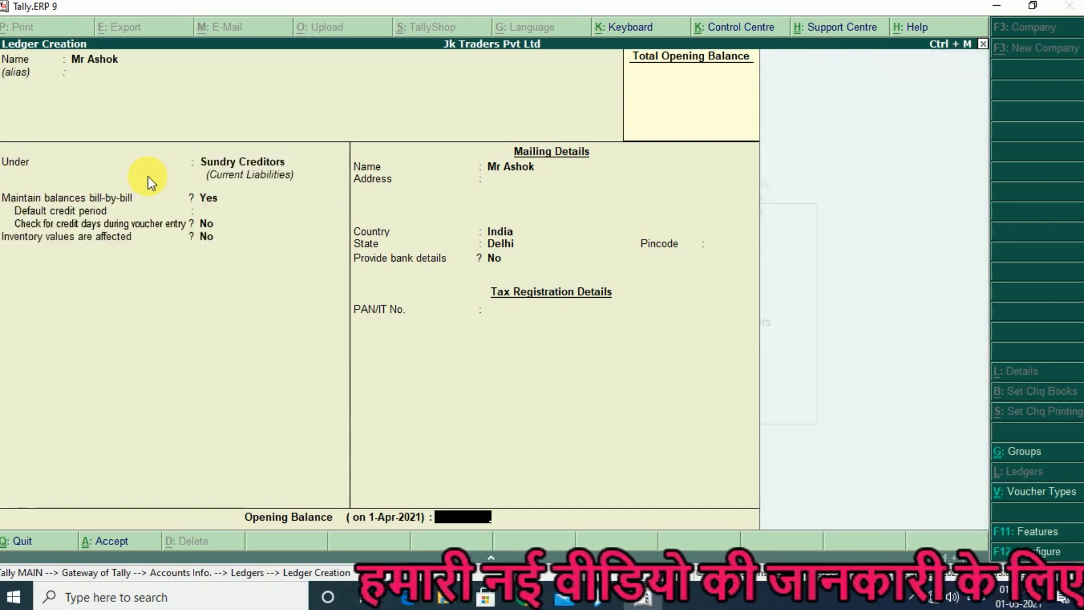
key("Return")
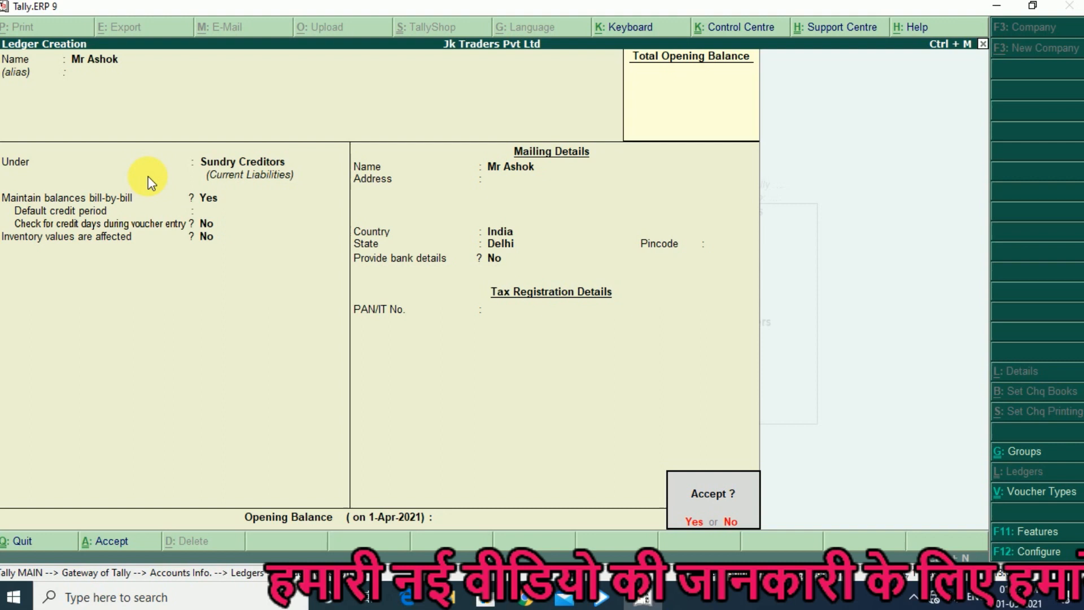
key("Return")
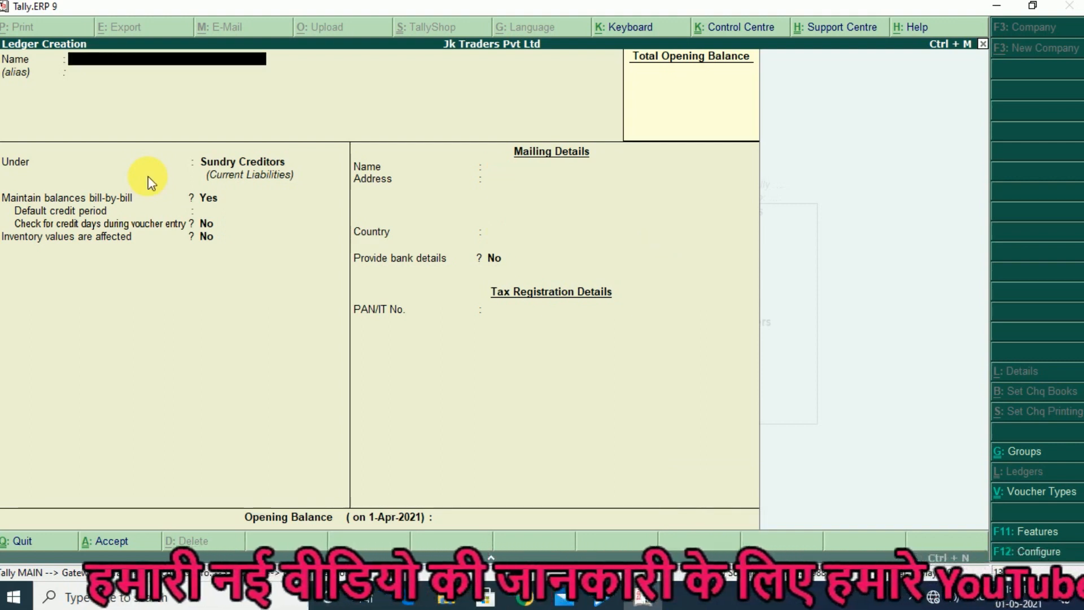
Create the customer's ledger under Sundry Debtors with the default bill-by-bill settings and no opening balance, save it and leave ledger creation
type("Kumar")
key("Return")
key("Return")
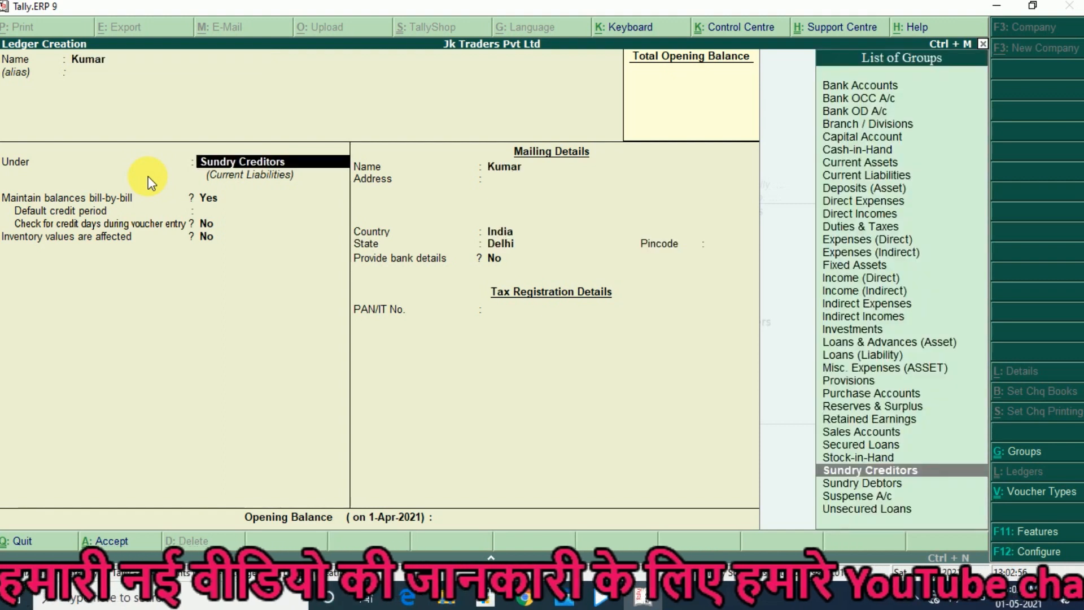
key("Down")
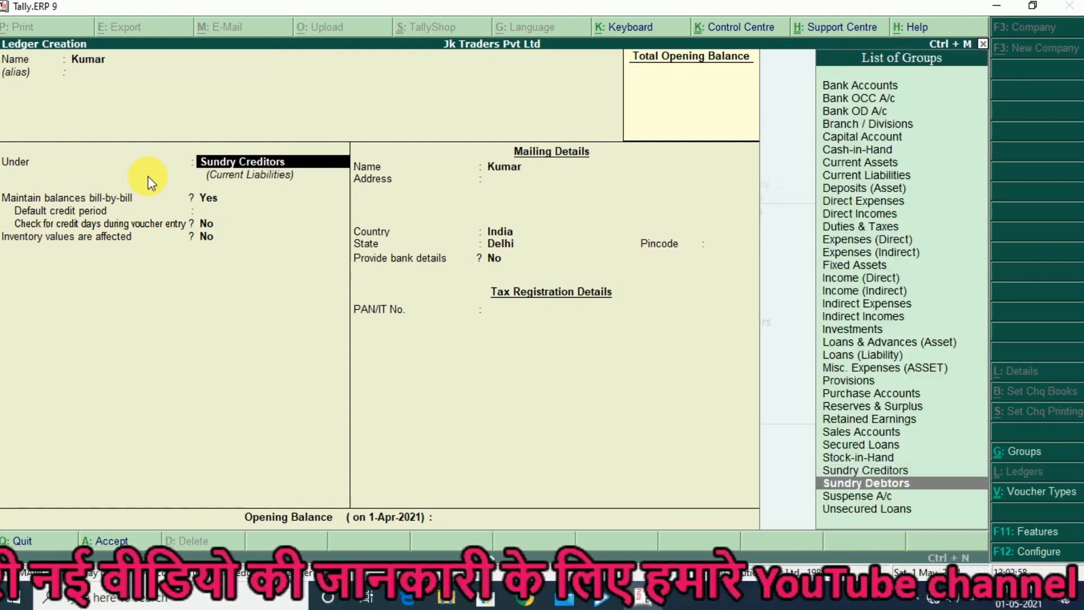
key("Return")
key("Return")
key("Return")
key("Return")
key("Return")
key("Return")
key("Return")
key("Return")
key("Return")
key("Return")
key("Return")
key("Return")
key("Return")
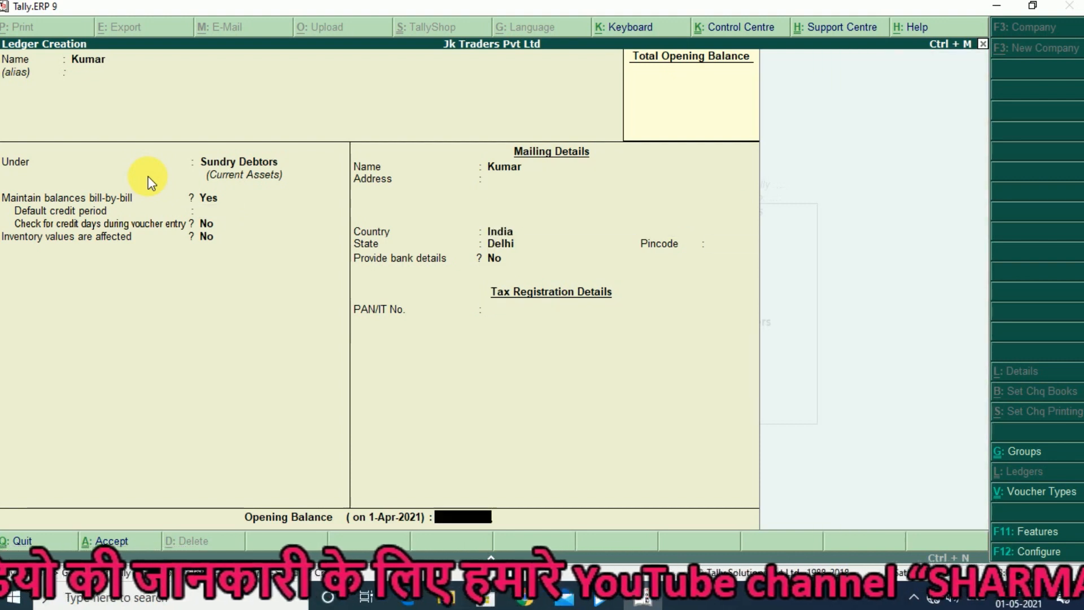
key("Return")
key("Escape")
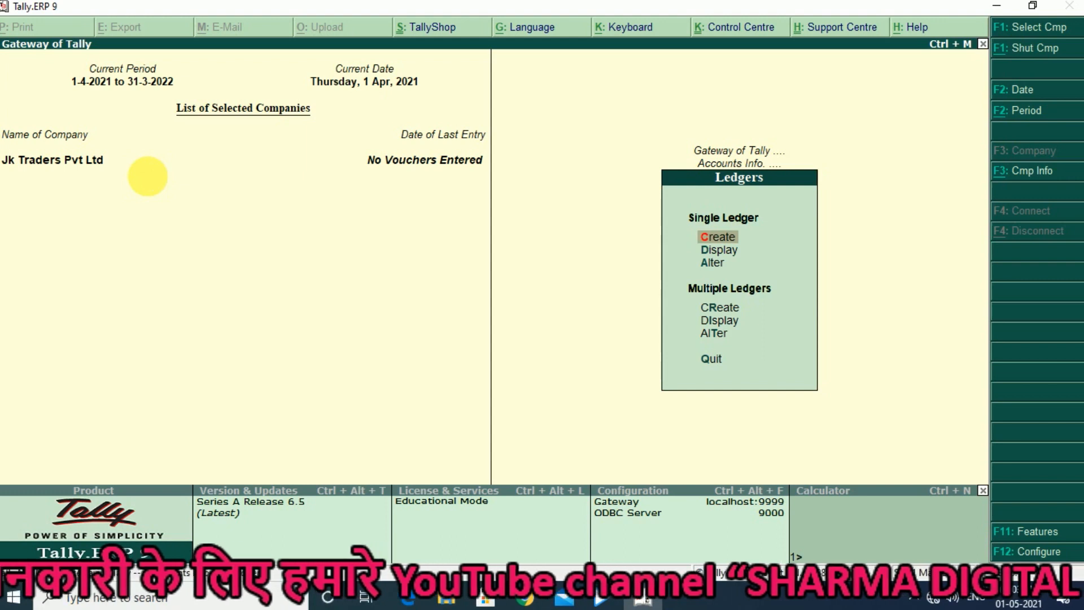
Create a single ledger named Sales under Sales Accounts and save it
key("Return")
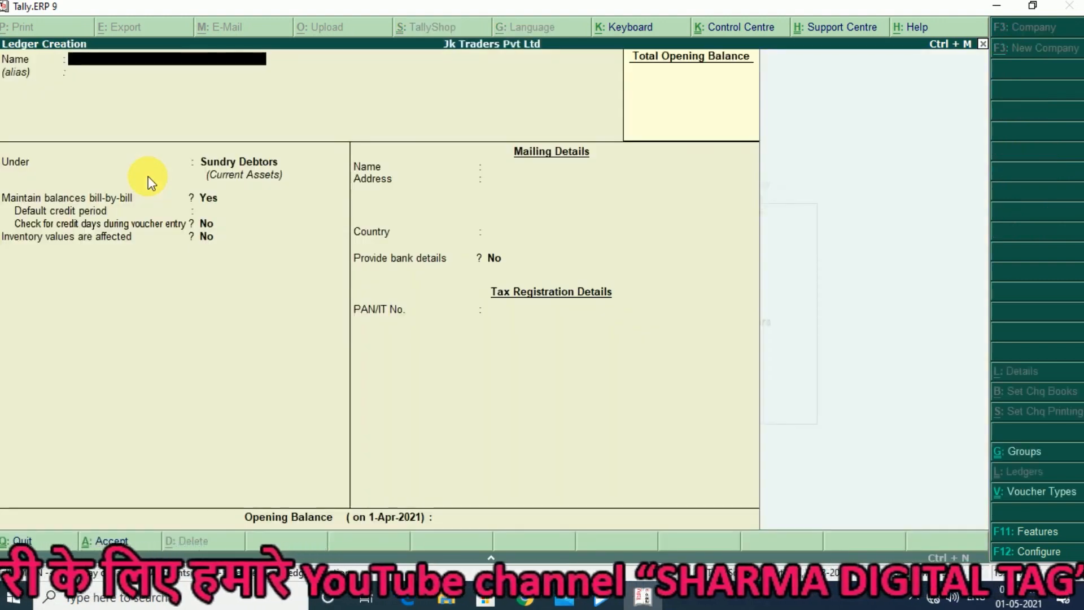
type("Sales")
key("Return")
key("Return")
type("Sa")
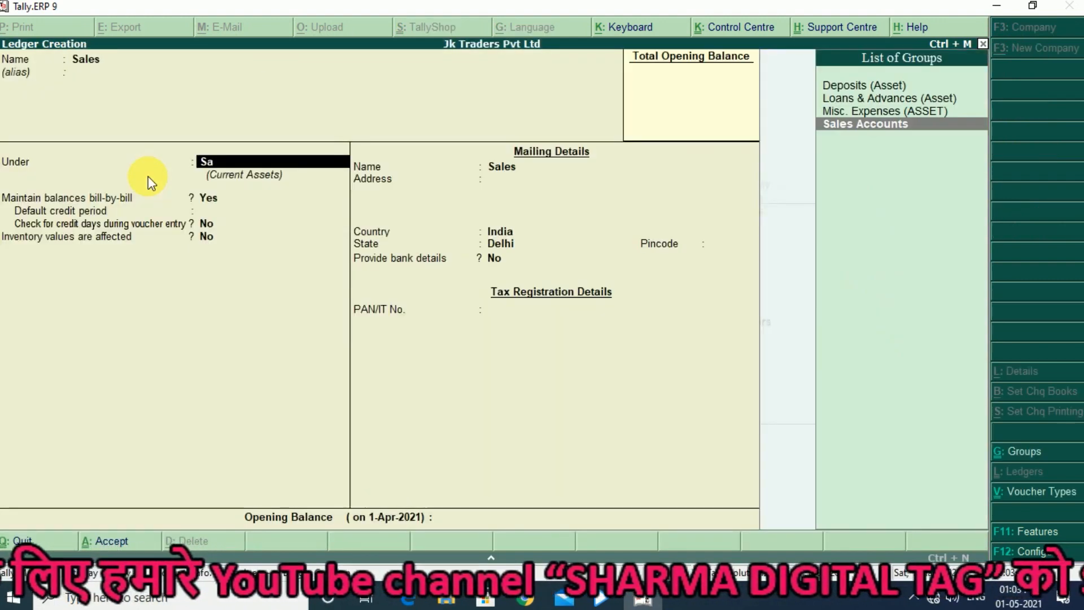
key("Return")
key("ctrl+a")
Create the Purchase ledger under Purchase Accounts with inventory values affected, save it and leave ledger creation
type("Pur")
type("c")
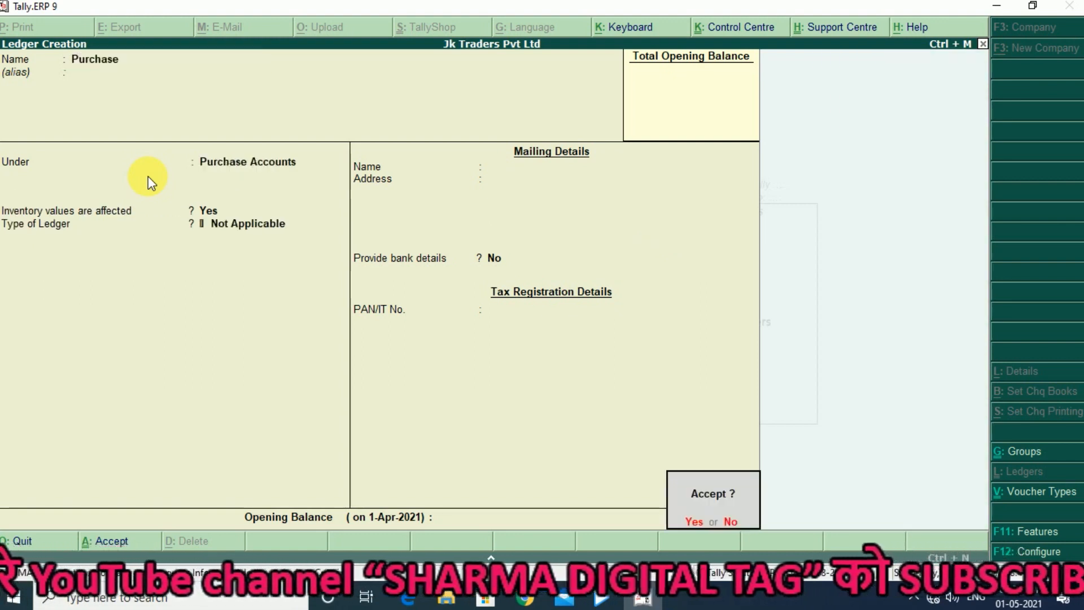
key("Return")
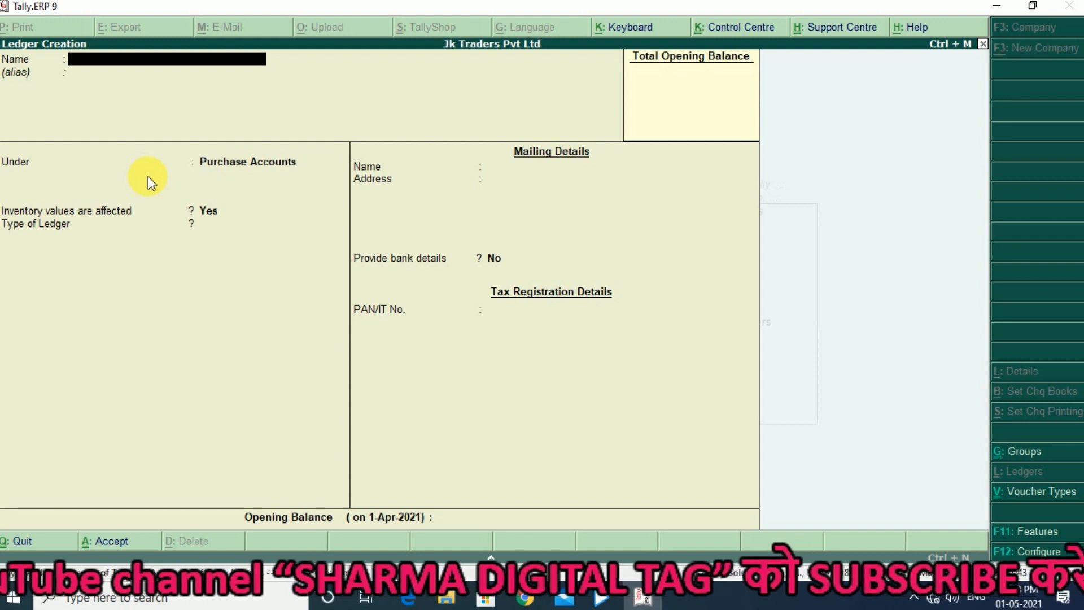
key("Escape")
Display the list of single ledgers to check the party, Purchase and Sales entries, and return to the Gateway of Tally
key("Return")
key("Down")
key("Return")
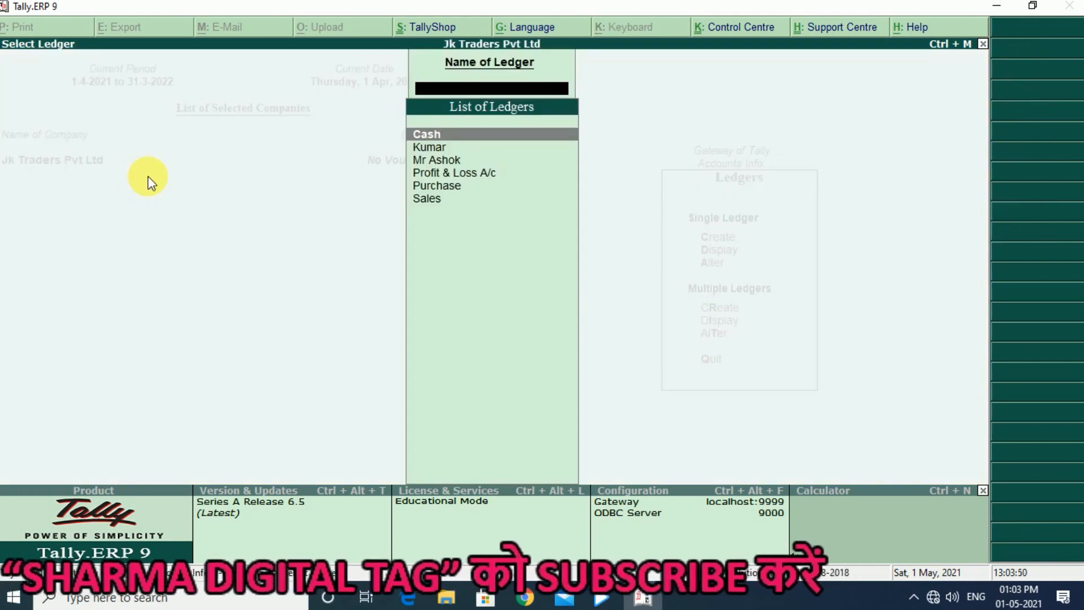
key("Down")
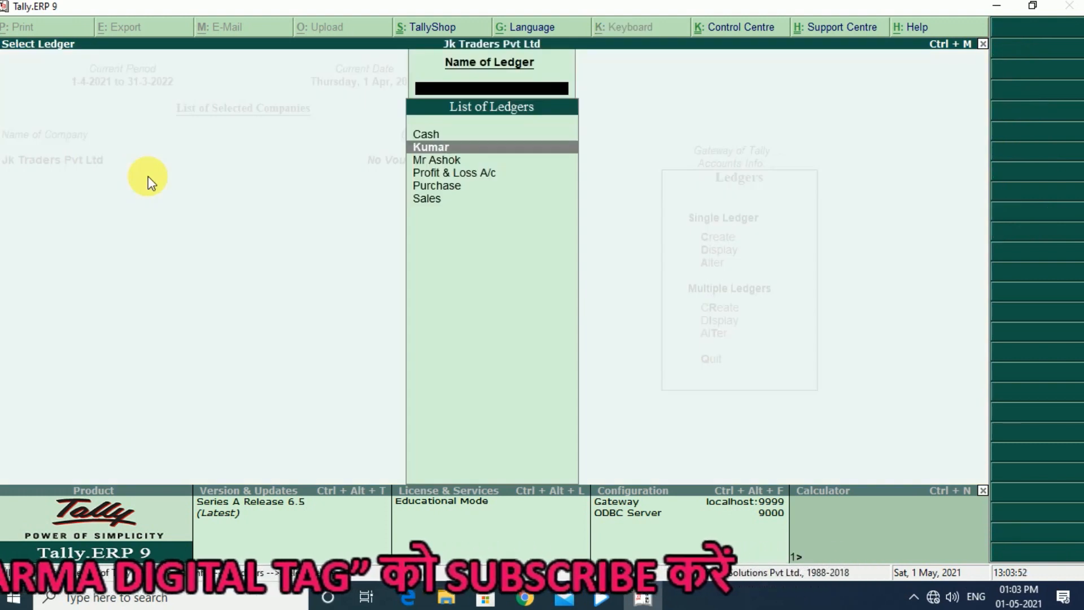
key("Down")
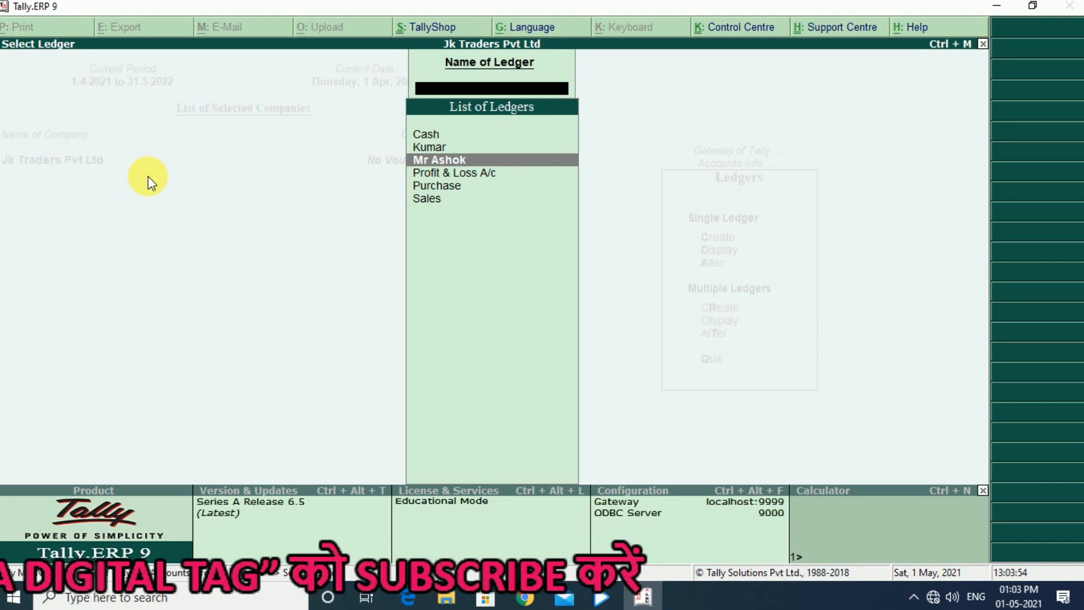
key("Down")
key("Down")
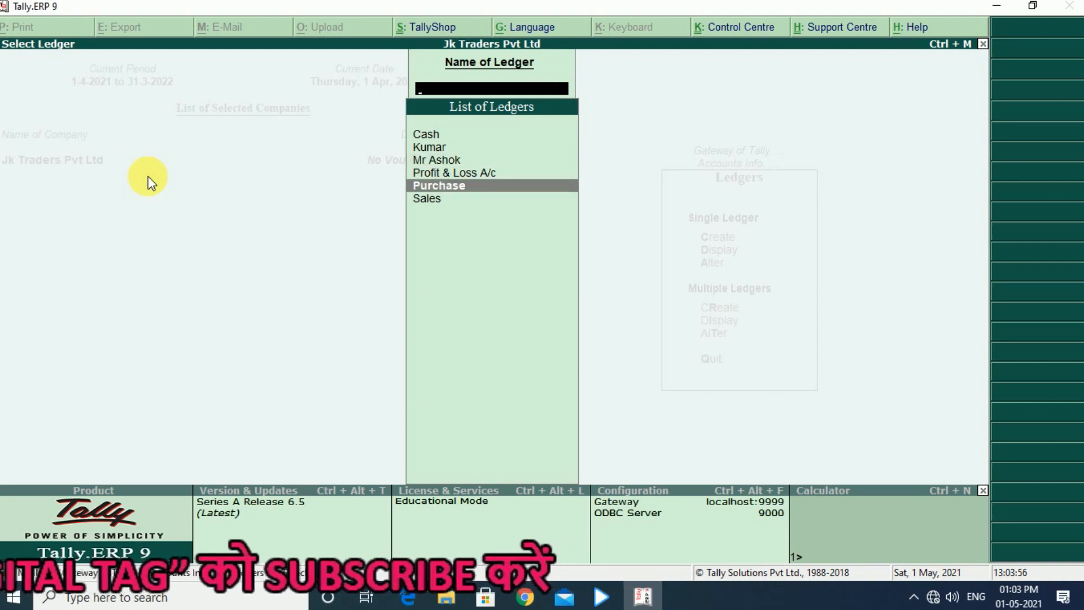
key("Down")
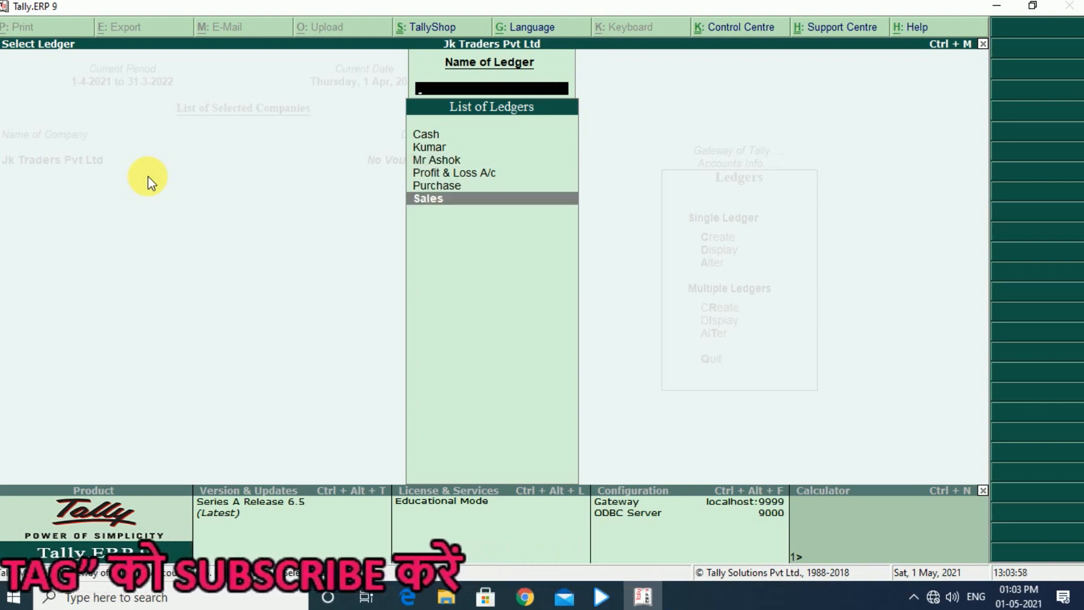
key("Escape")
key("Escape")
key("Escape")
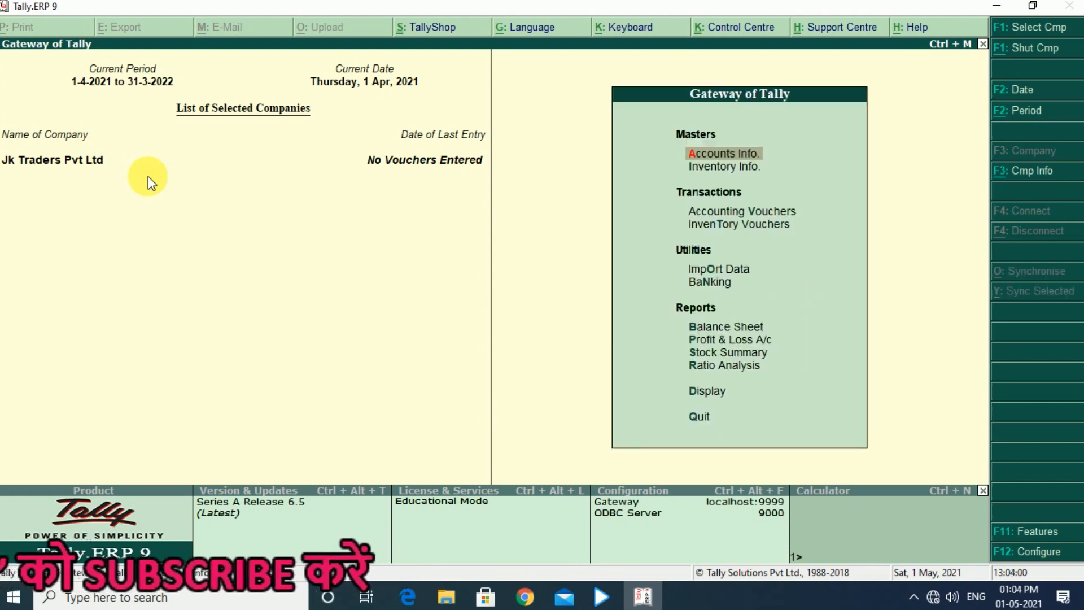
Create the single stock group Electronic under Primary, without adding item quantities, save it and leave stock group creation
key("Down")
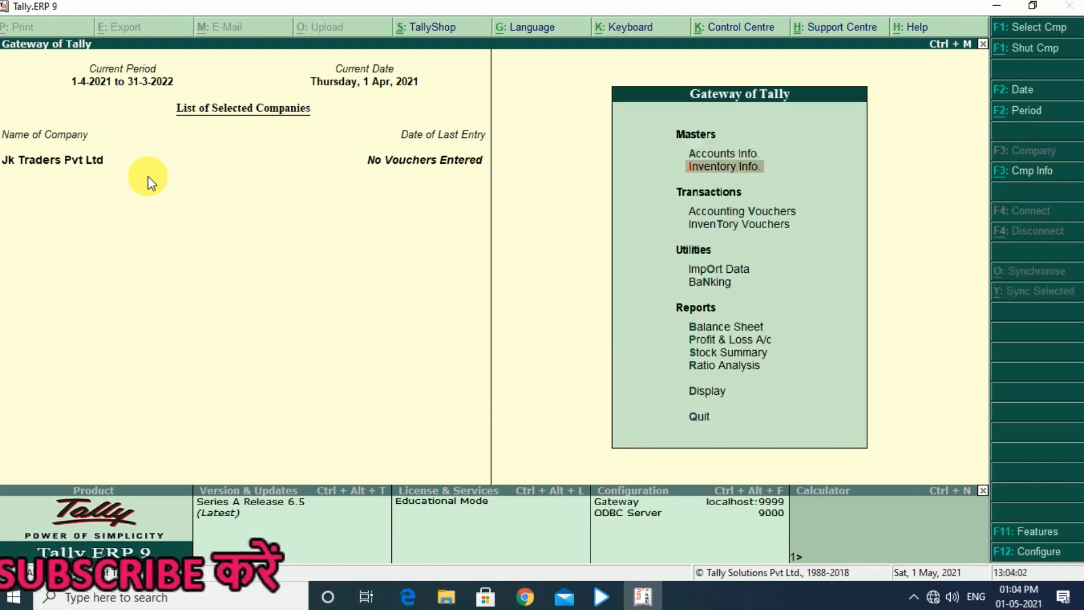
key("Return")
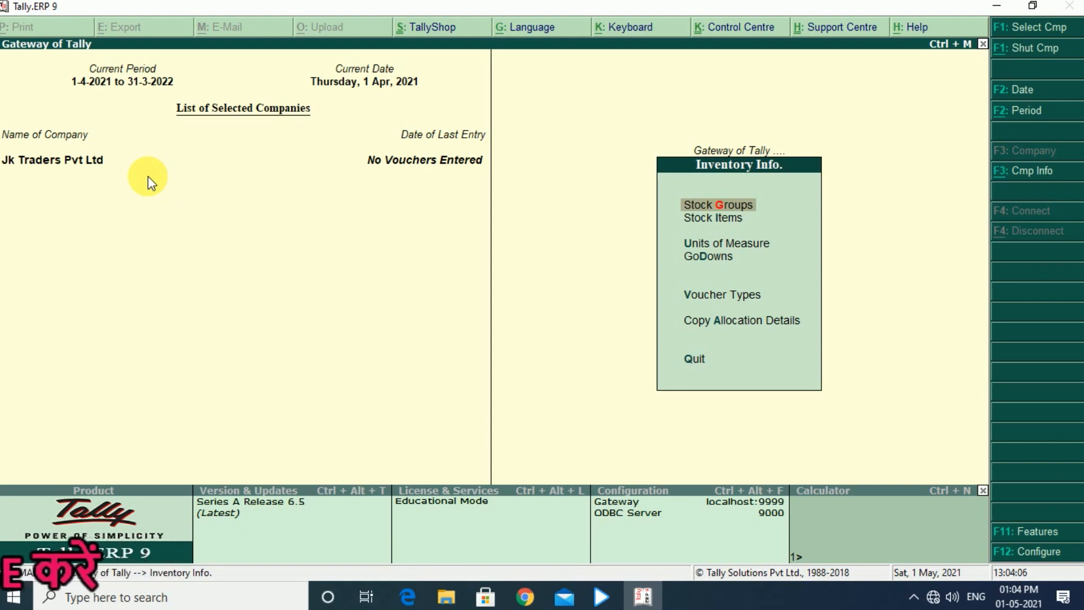
key("Return")
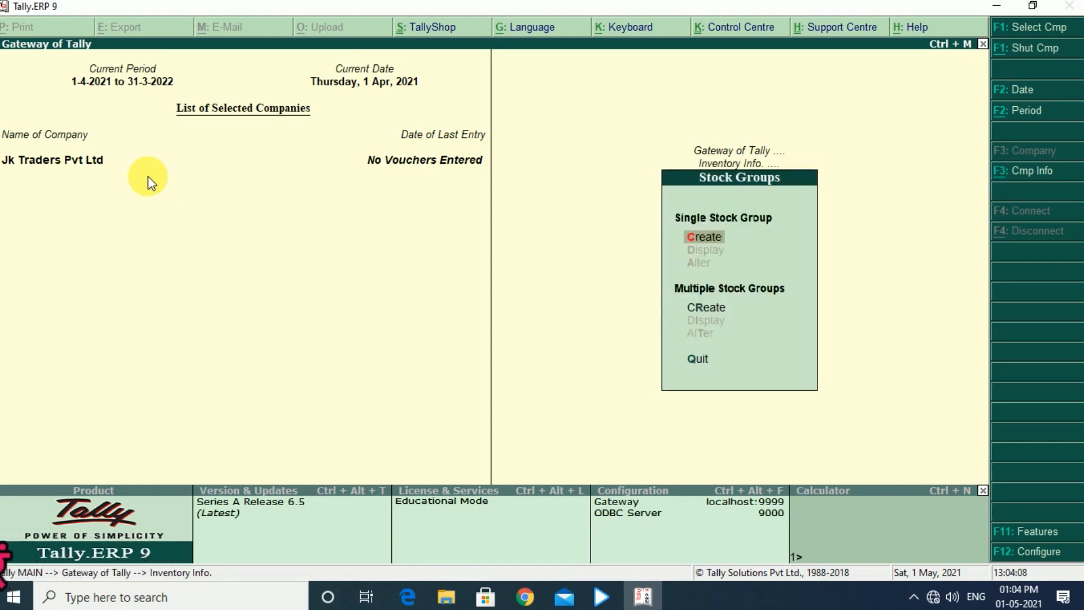
key("Return")
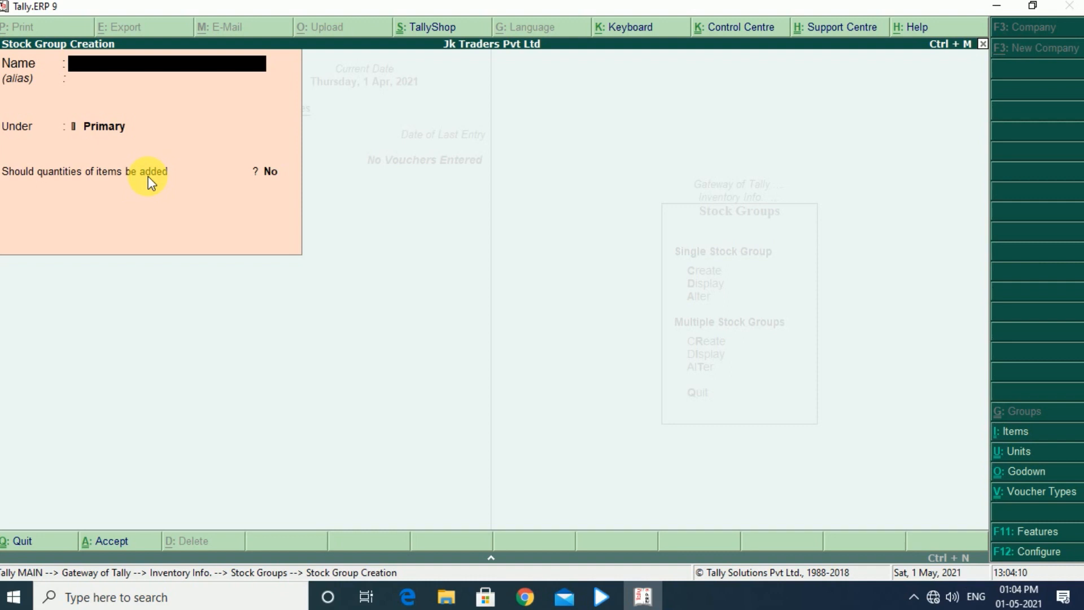
type("El")
type("ectronic")
key("Return")
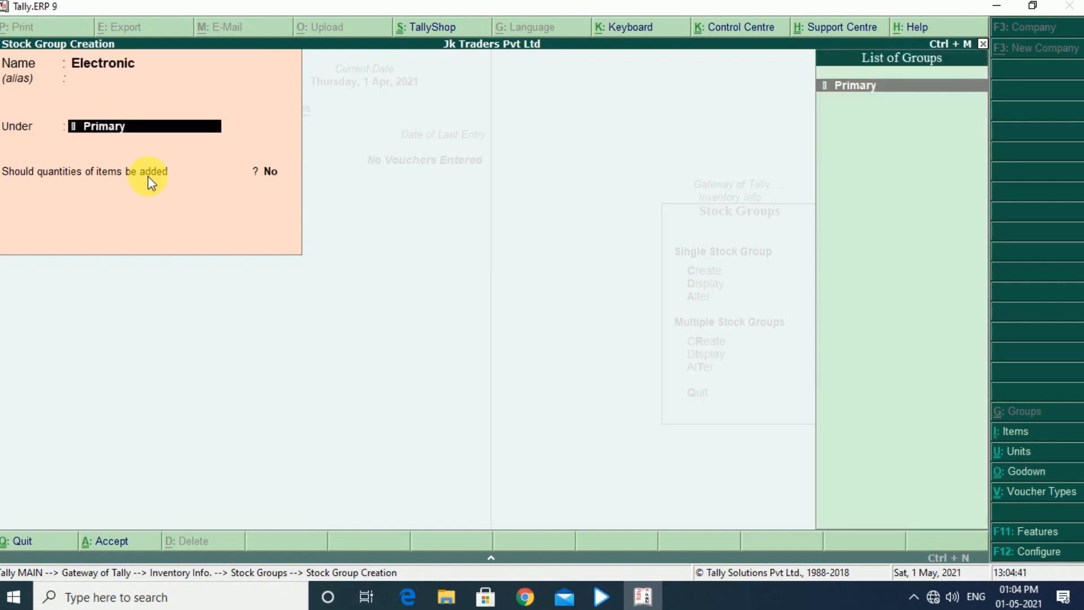
key("Return")
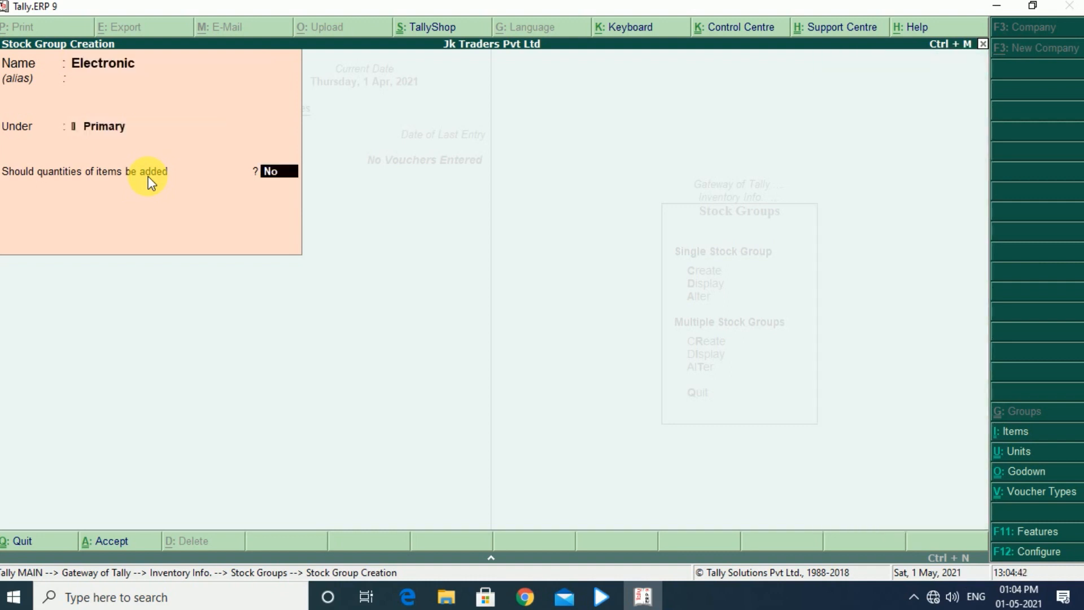
key("Return")
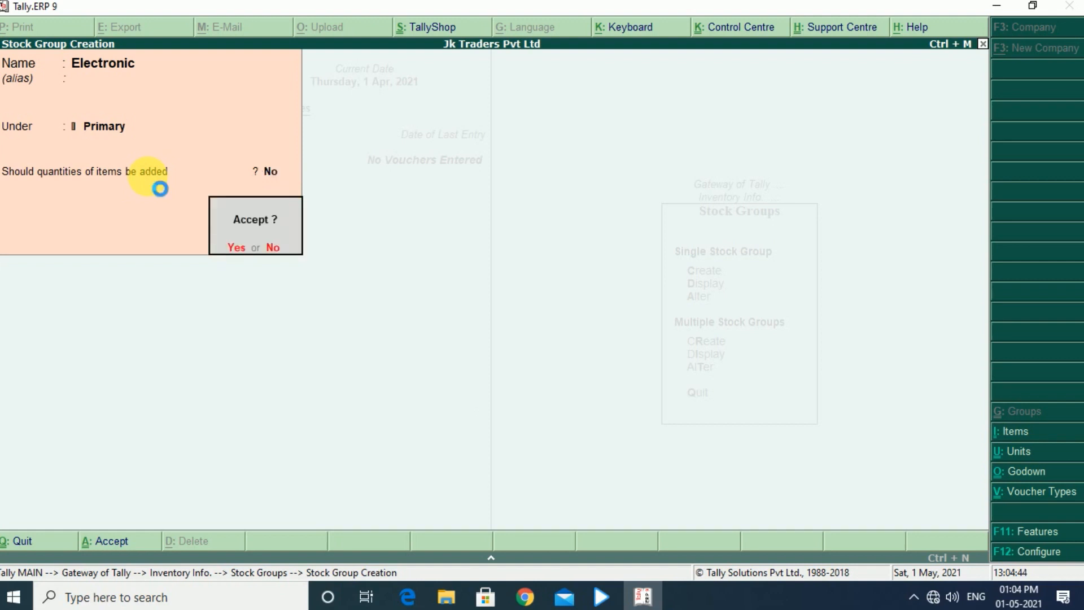
key("Return")
key("Escape")
key("Escape")
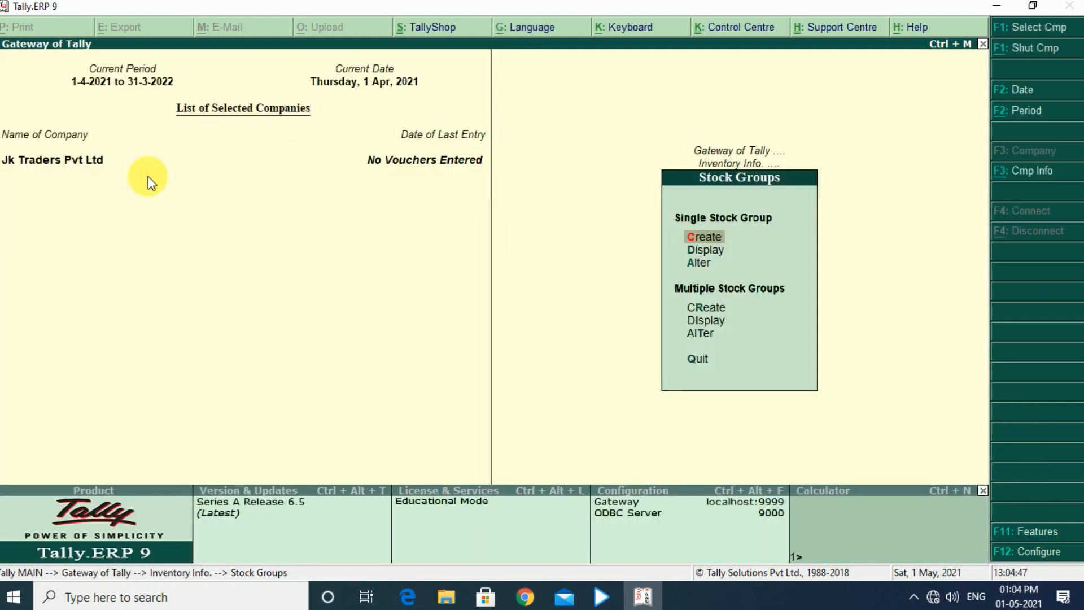
Create a simple unit of measure with the symbol pcs and the formal name Pieces, and save it
key("Down")
key("Down")
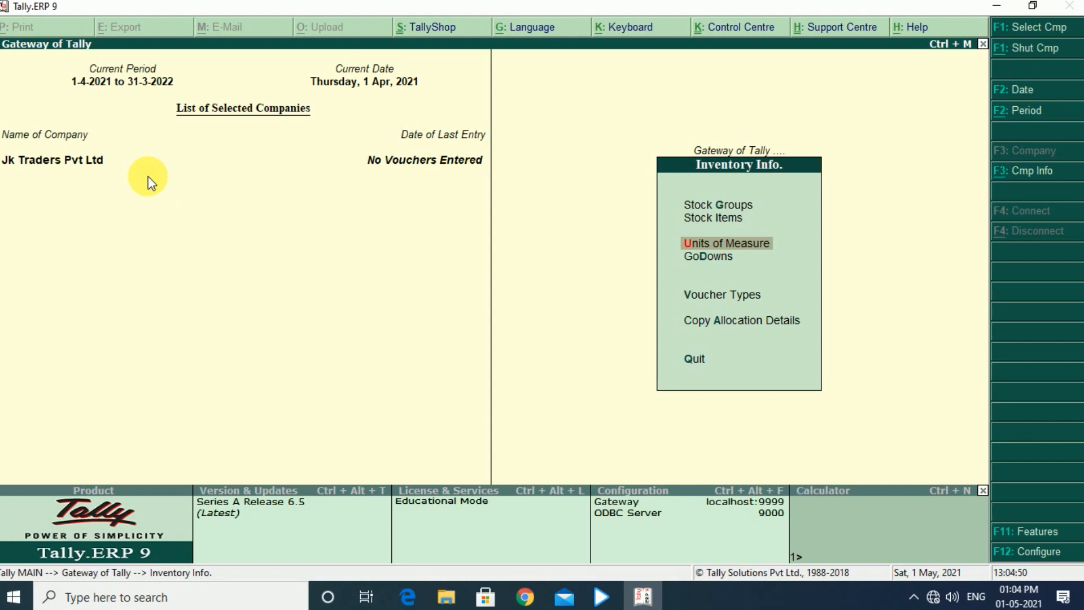
key("Return")
key("Return")
type("pcs")
key("Return")
type("Pieces")
key("Return")
key("Return")
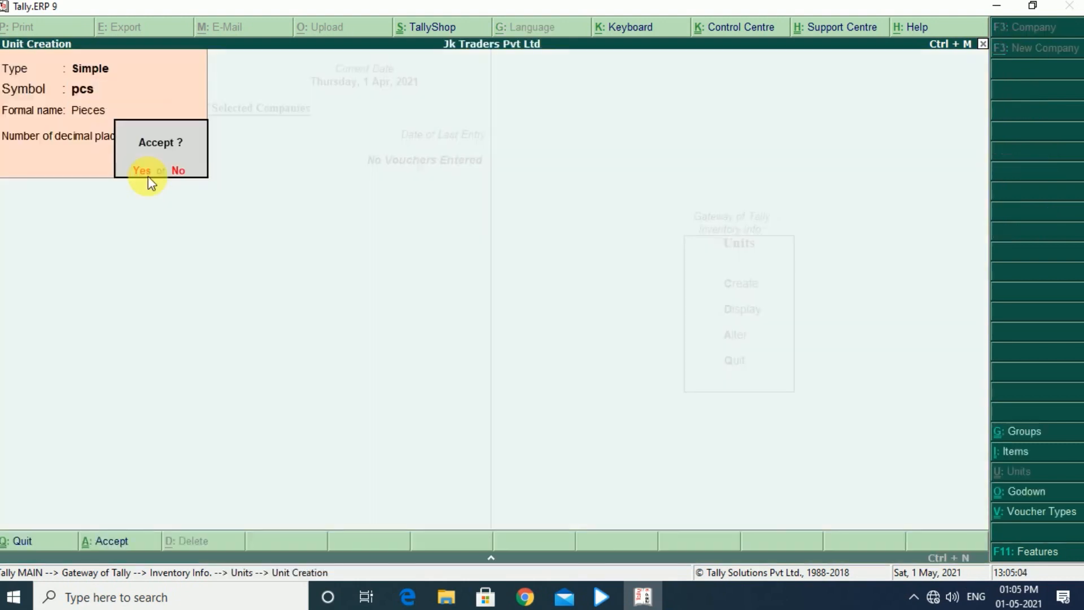
key("Return")
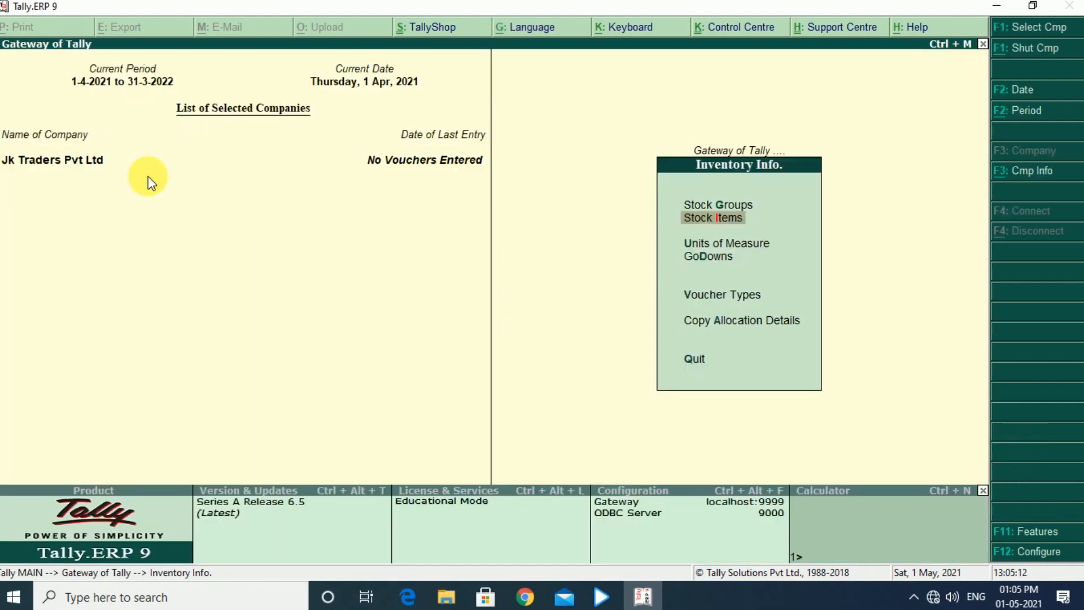
Create the stock item Led under Electronic with the unit pcs, duty rate 0 and no opening balance, and save it
key("Return")
key("Return")
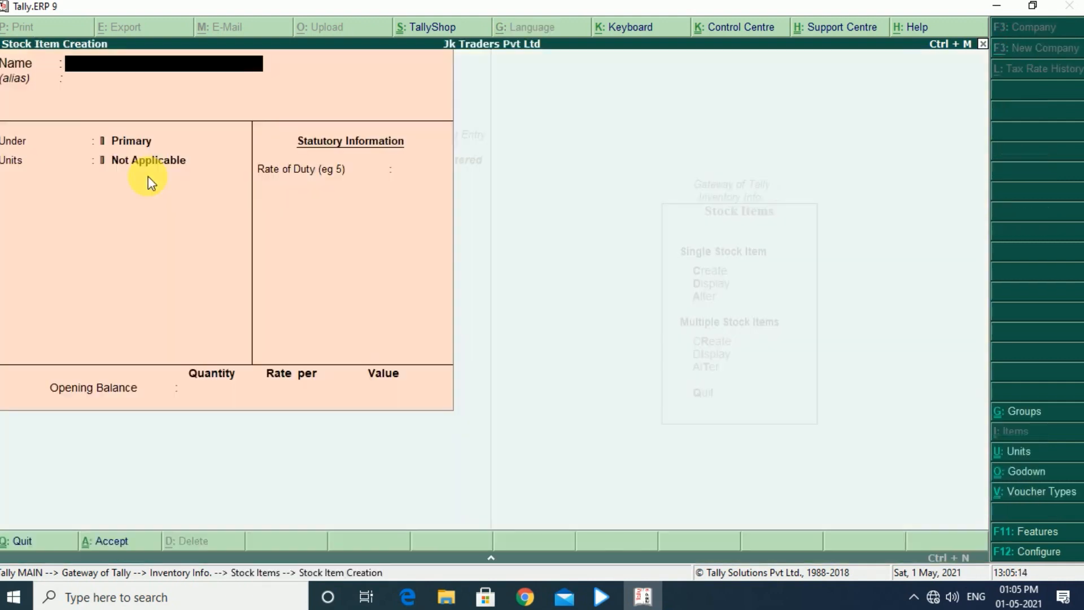
type("Led")
key("Return")
key("Return")
key("Down")
key("Return")
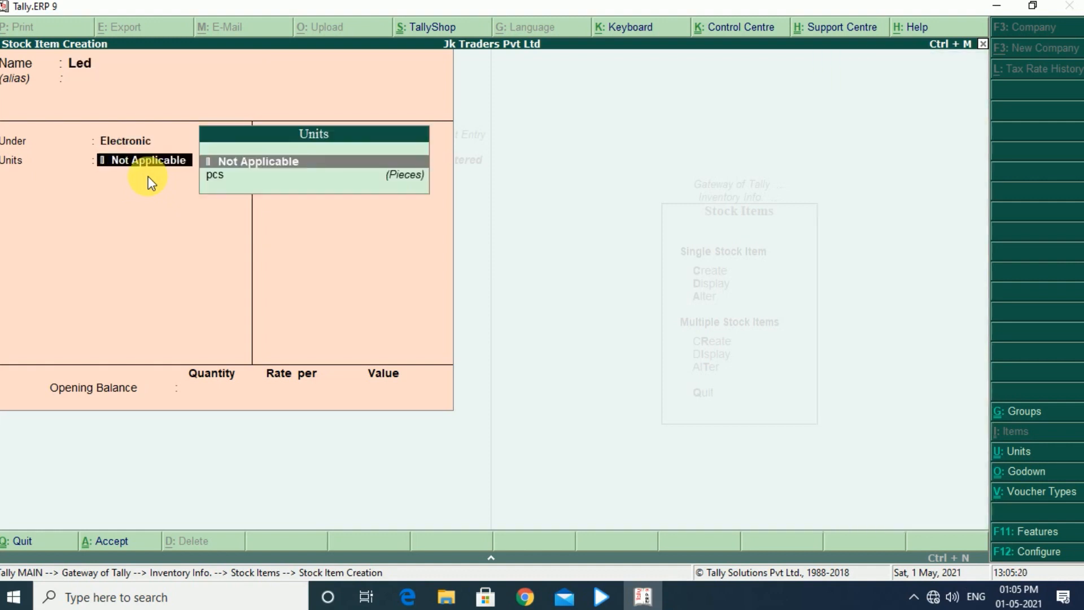
key("Down")
key("Return")
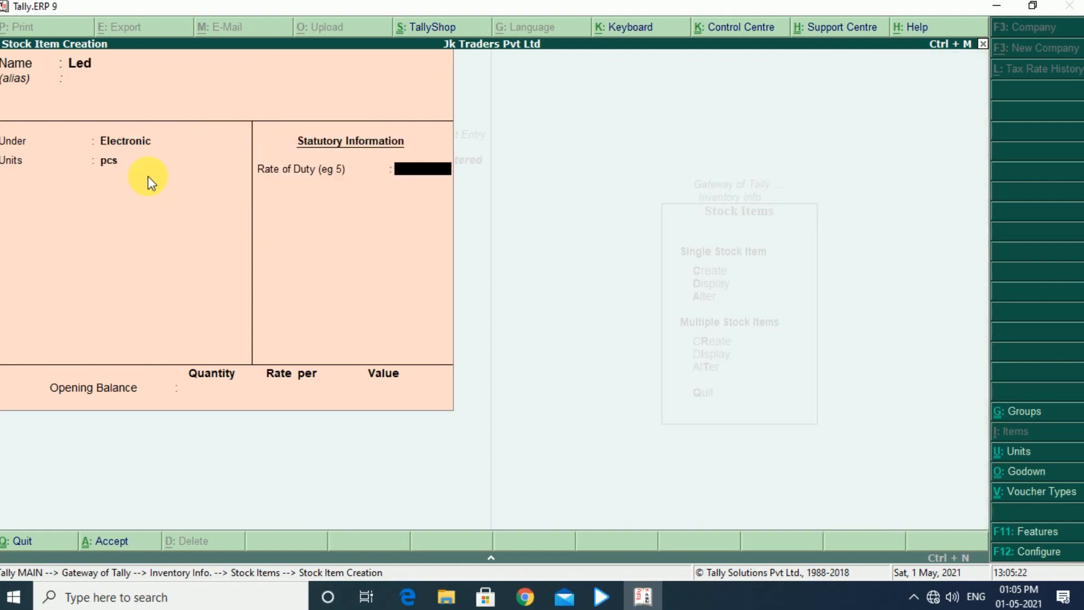
key("Return")
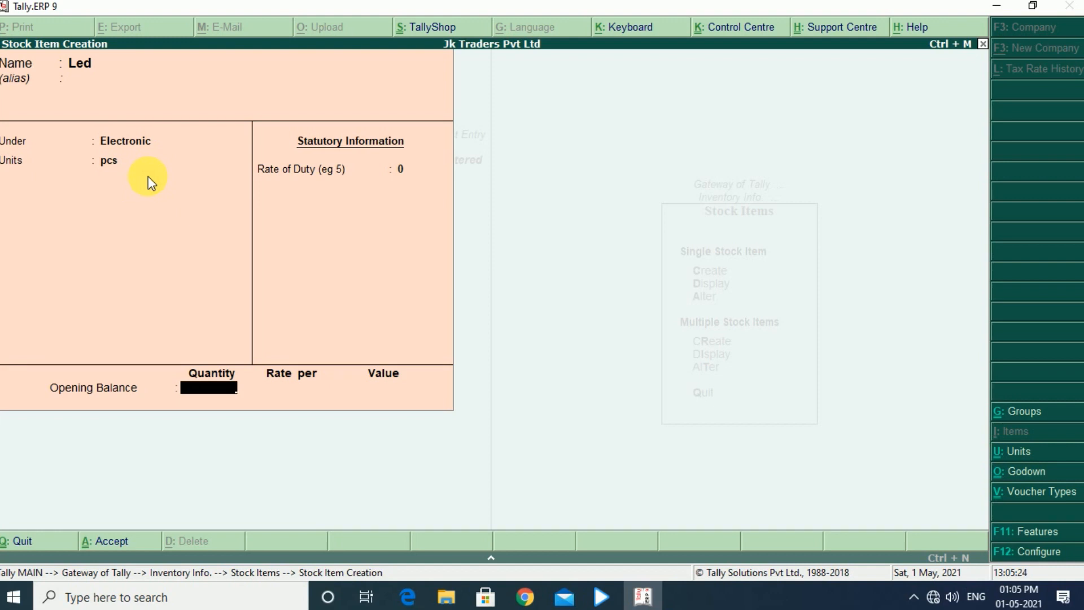
key("Return")
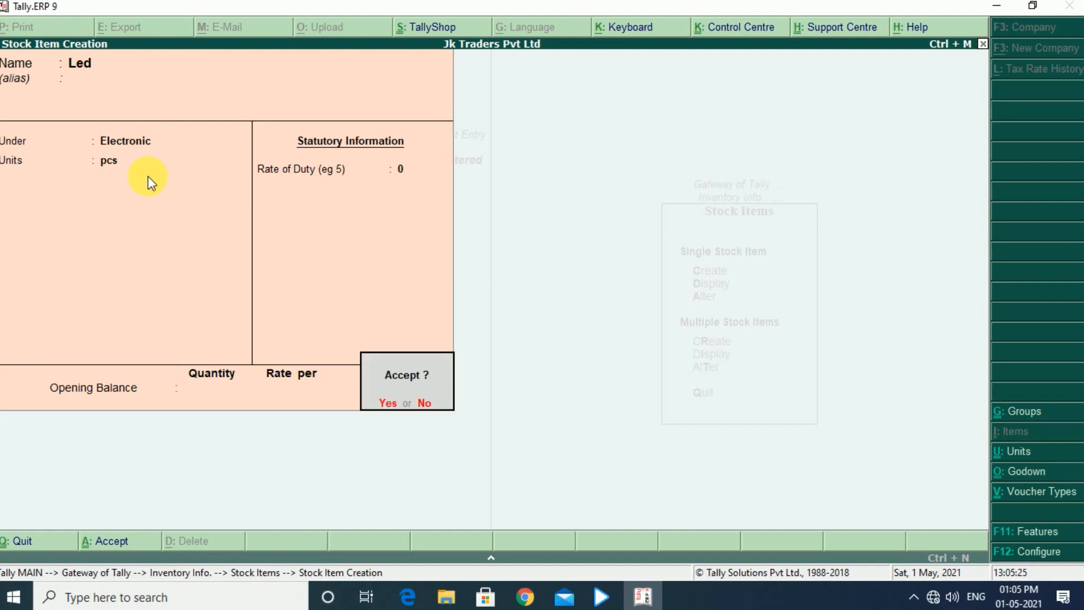
key("Return")
Create the stock item Speakers under Electronic with unit pcs, duty rate 0 and no opening balance, save it and return to the Gateway of Tally
type("Sp")
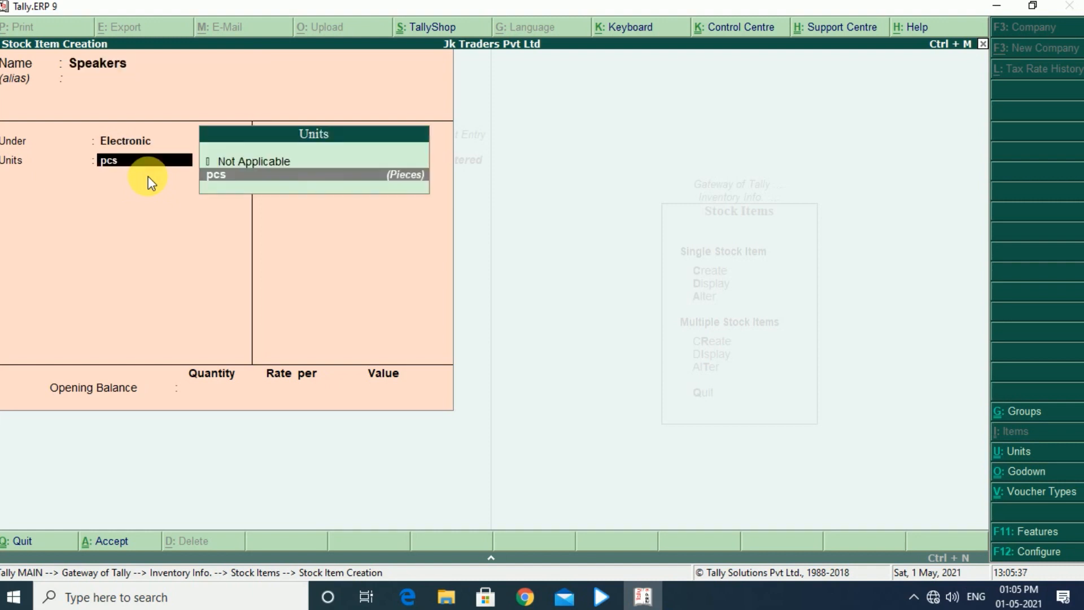
key("Return")
key("Return")
key("Return")
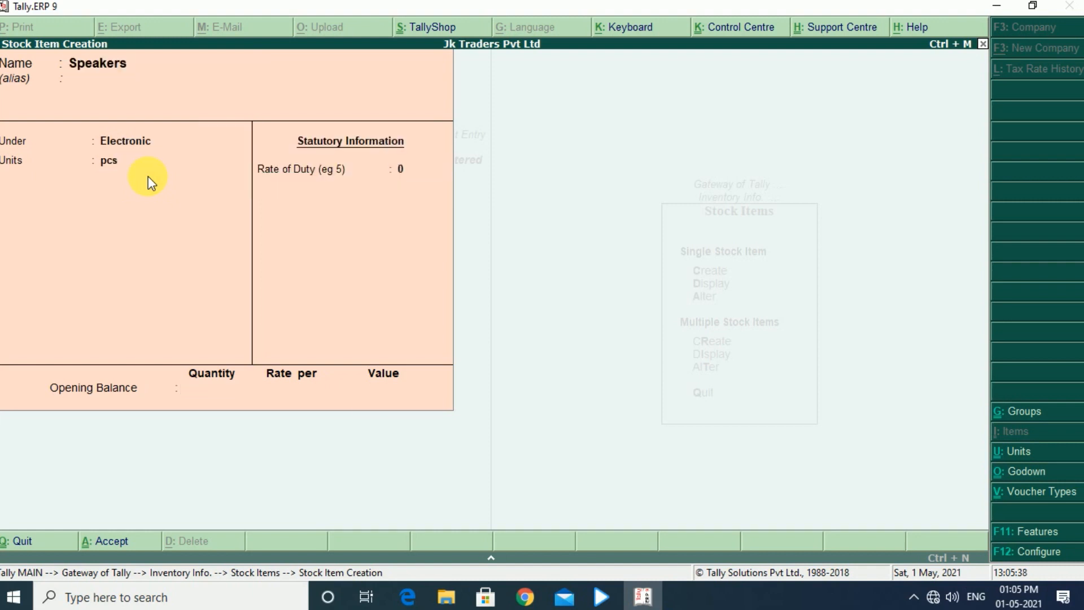
key("Return")
key("Escape")
key("Escape")
key("Escape")
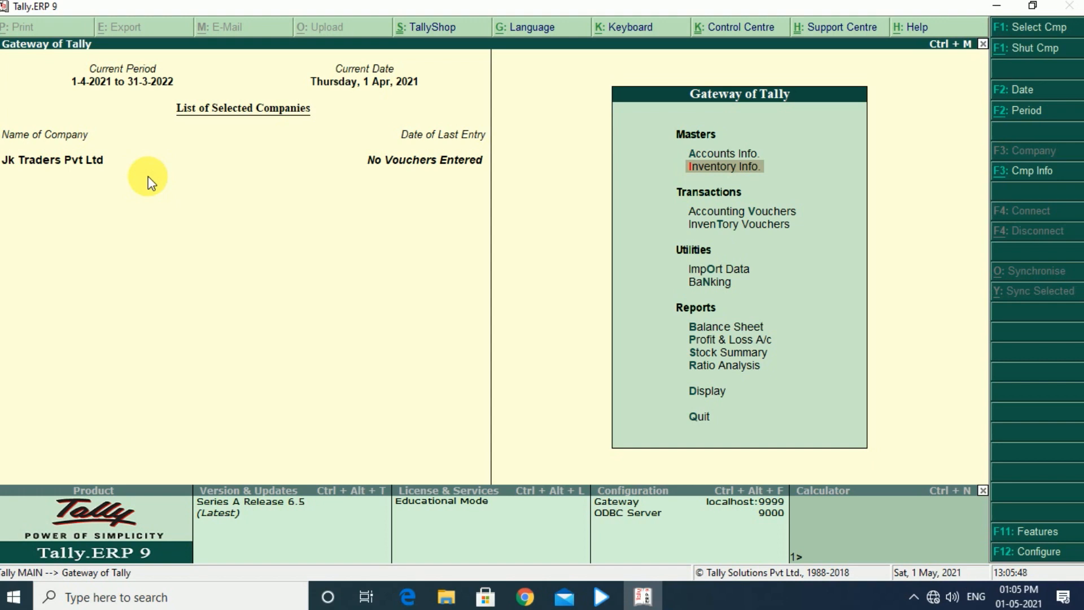
Start a purchase accounting voucher with supplier invoice number 12154 dated 1-Apr-2021
key("Down")
key("Down")
key("Up")
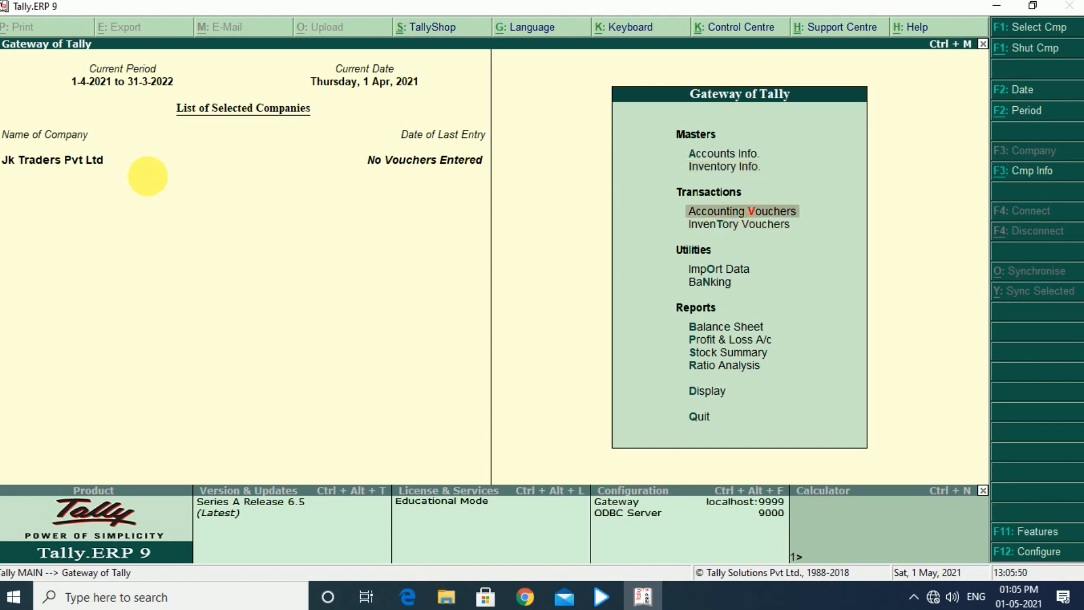
key("Return")
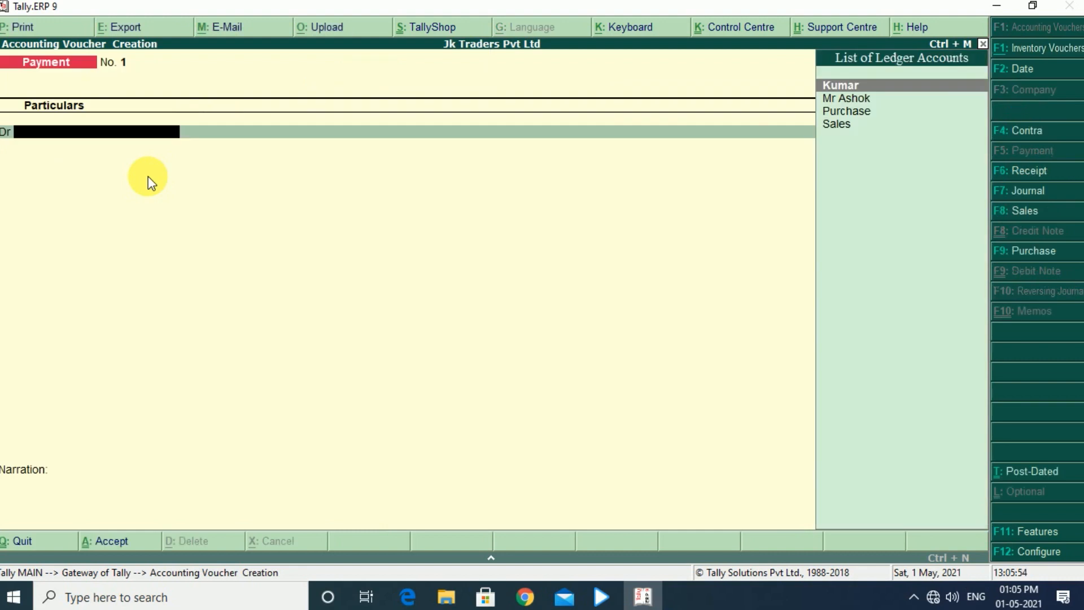
key("F9")
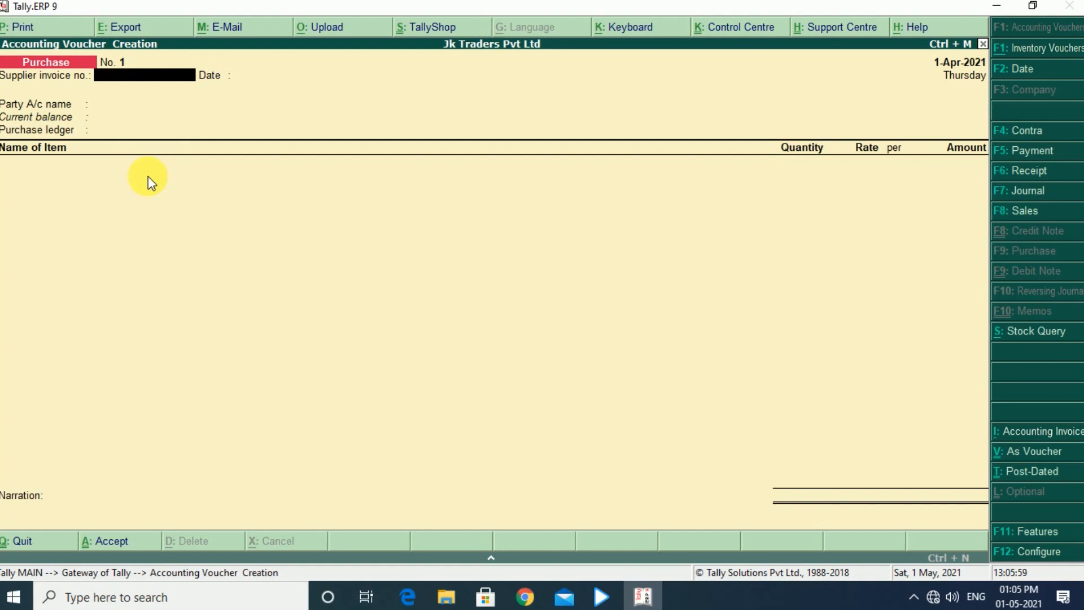
type("12154")
key("Return")
key("Return")
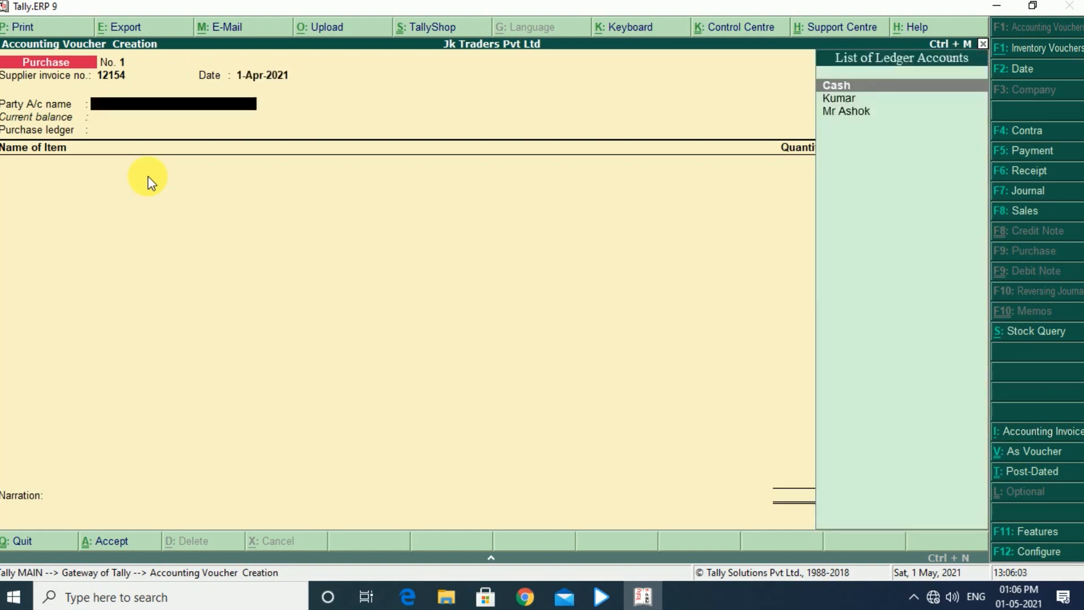
Set the supplier's ledger as the party account, accept the party details as they are and select the Purchase ledger
key("Down")
key("Down")
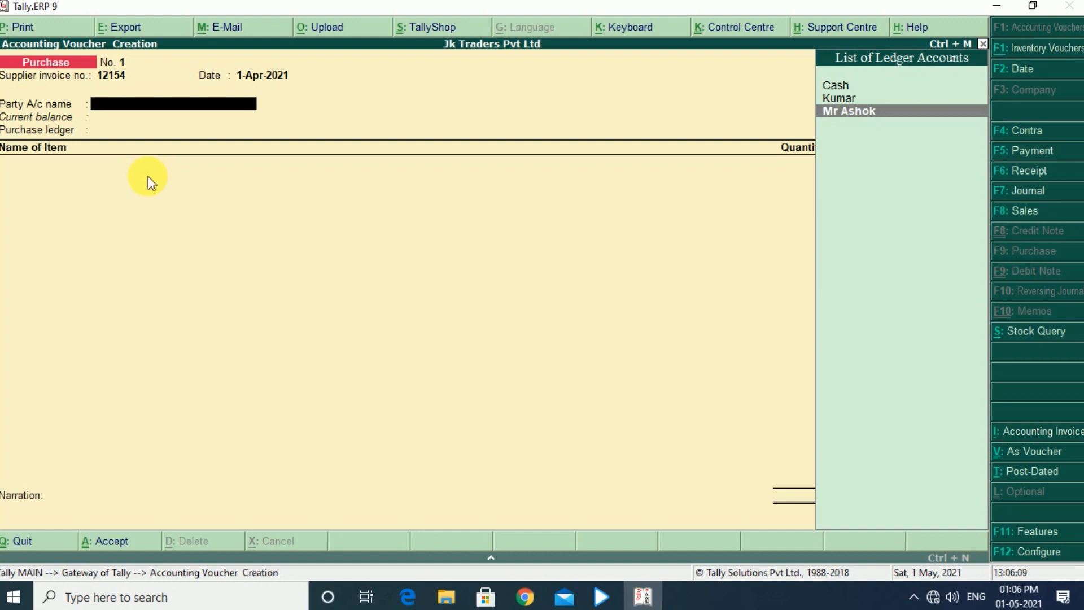
key("Return")
key("Return")
key("Return")
key("Return")
key("Return")
key("Return")
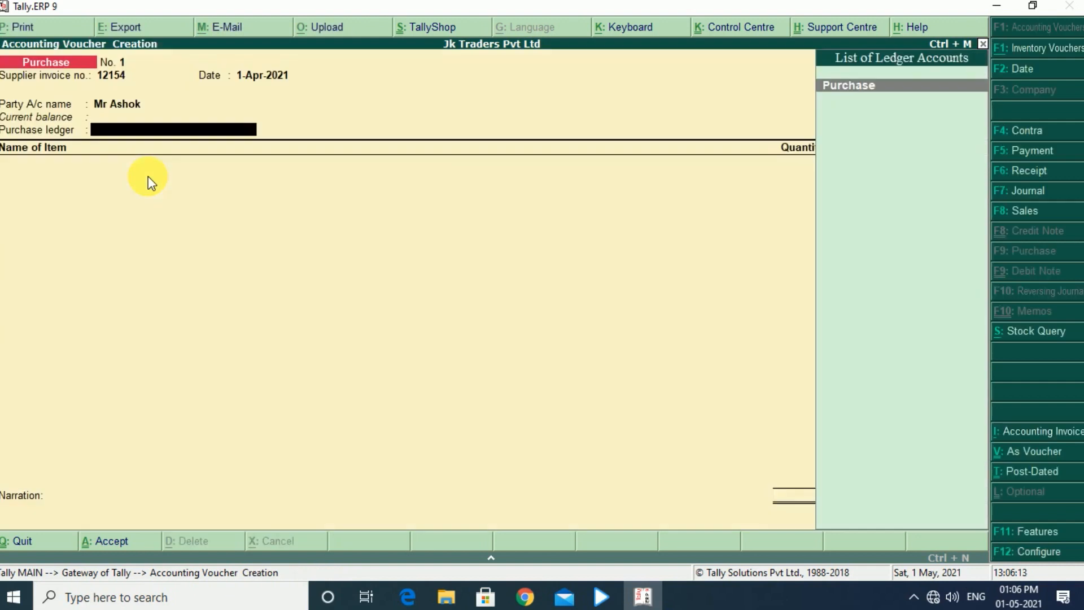
key("Return")
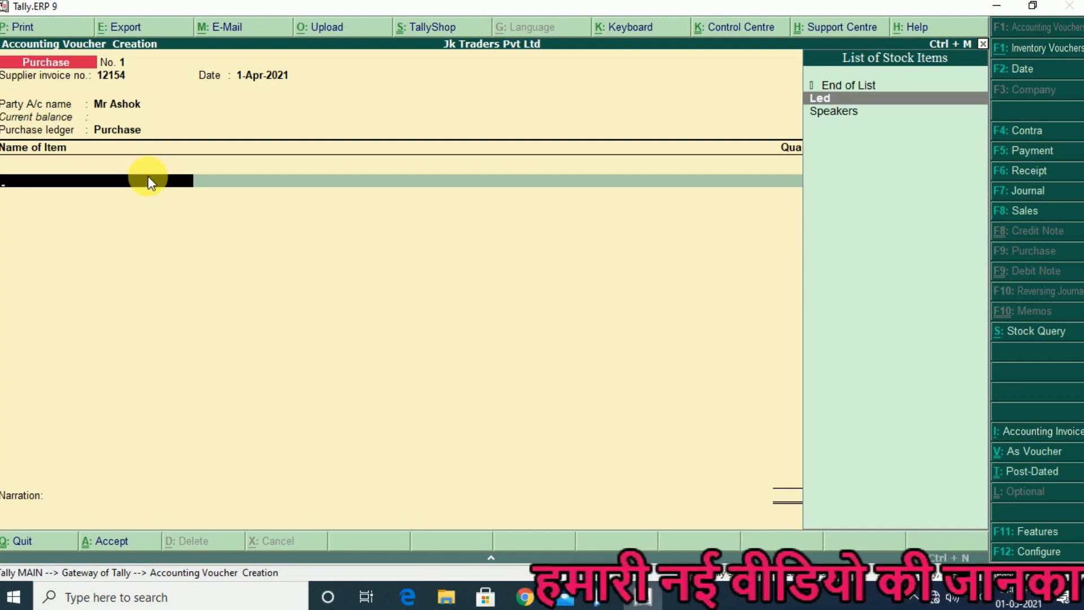
Add the item Led to the purchase and allocate 100 pcs to the Madhu Vihar godown at a rate of 2,500 per pcs
key("Return")
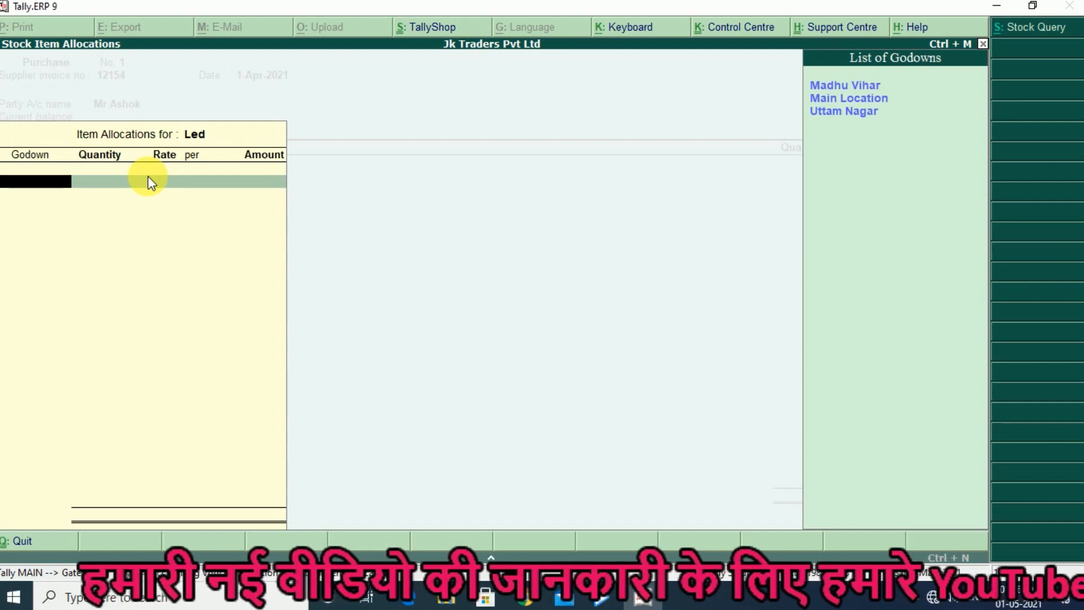
key("Return")
type("100")
key("Return")
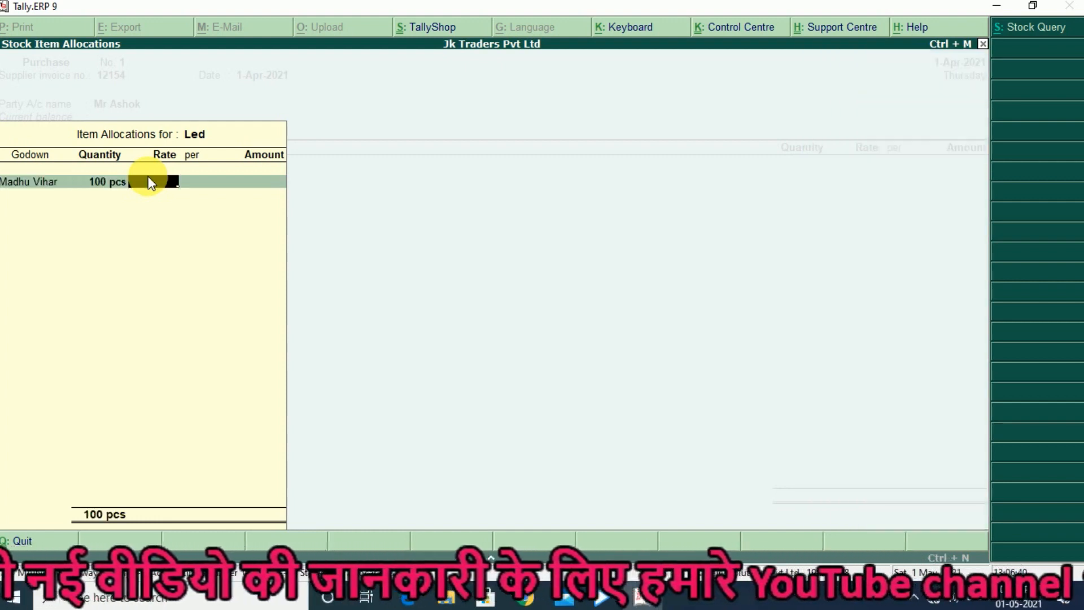
type("2,500")
key("Return")
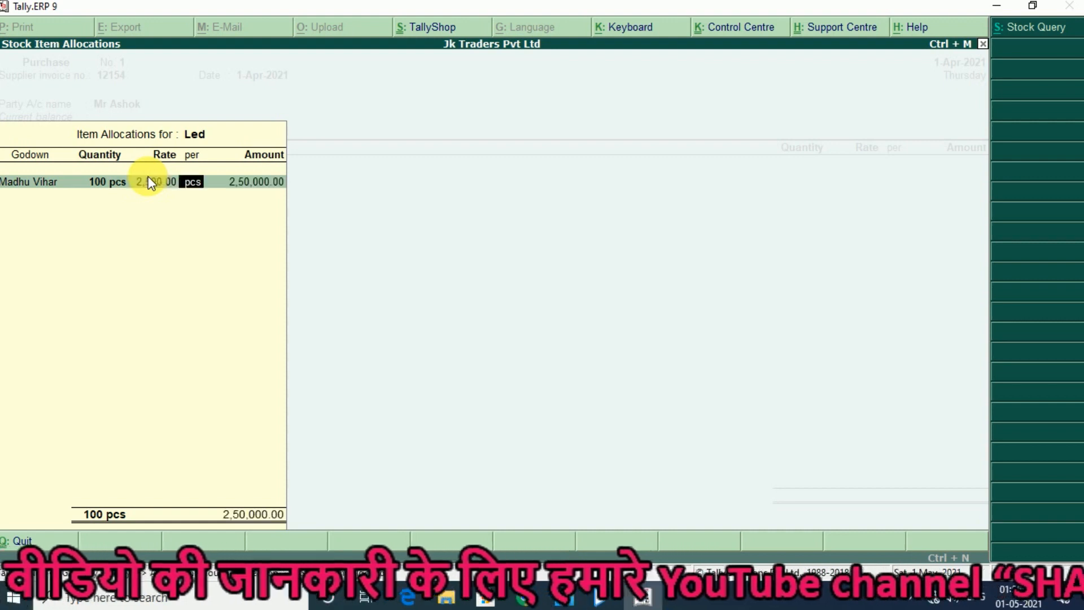
key("Return")
key("Return")
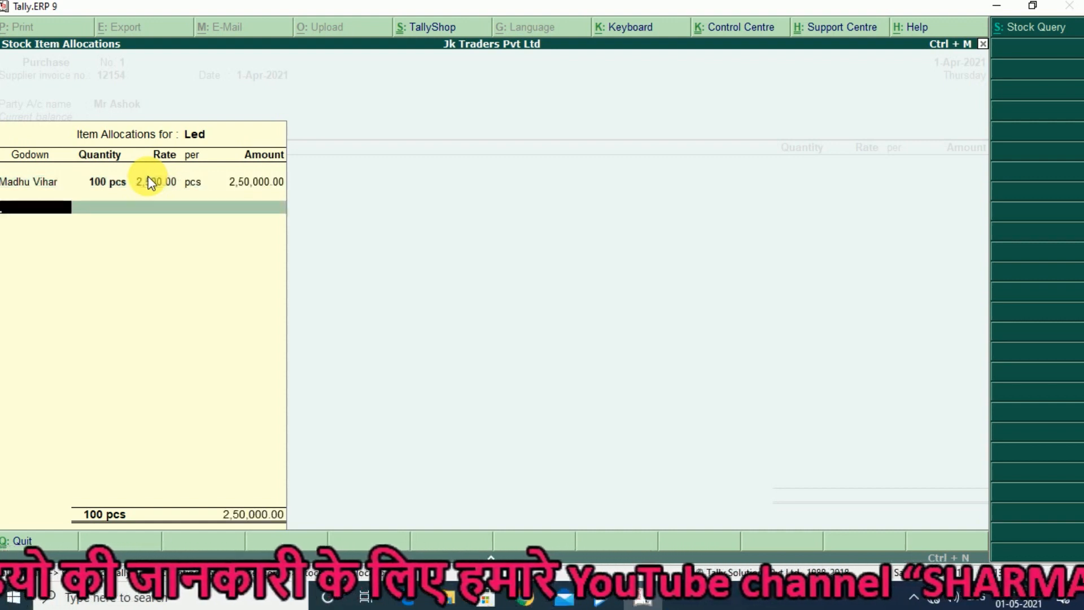
Allocate another 50 pcs of Led to the Uttam Nagar godown at a rate of 2,500 per pcs
key("Down")
key("Down")
key("Down")
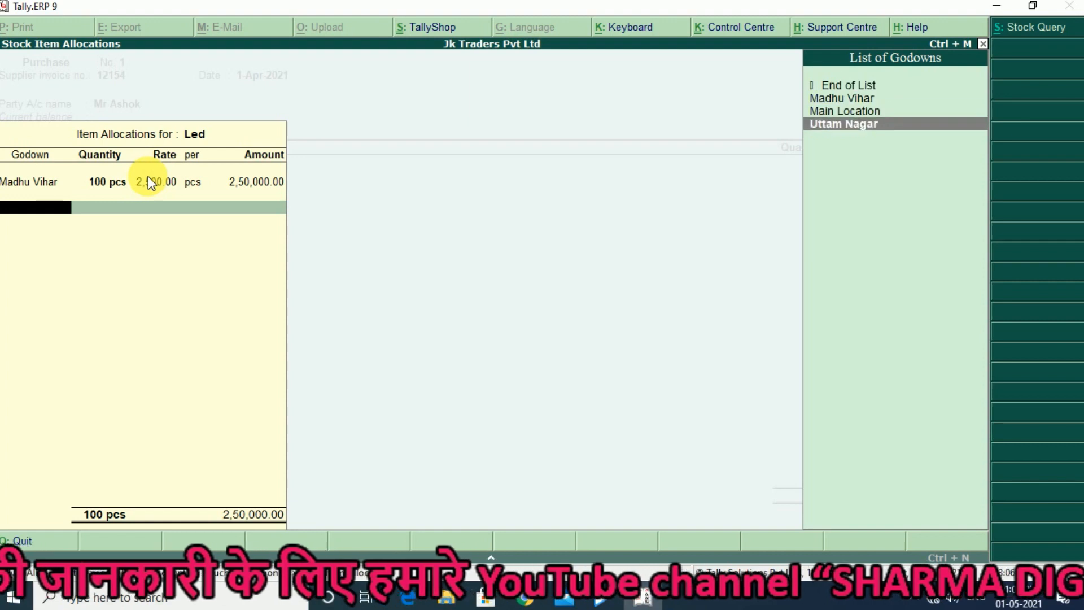
key("Return")
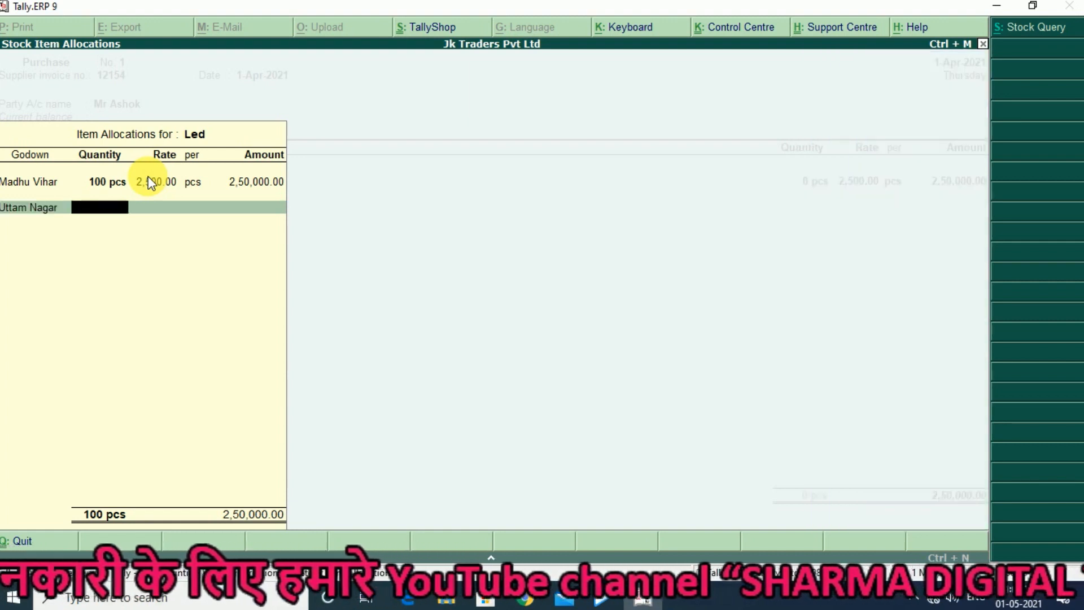
type("50")
key("Return")
key("Return")
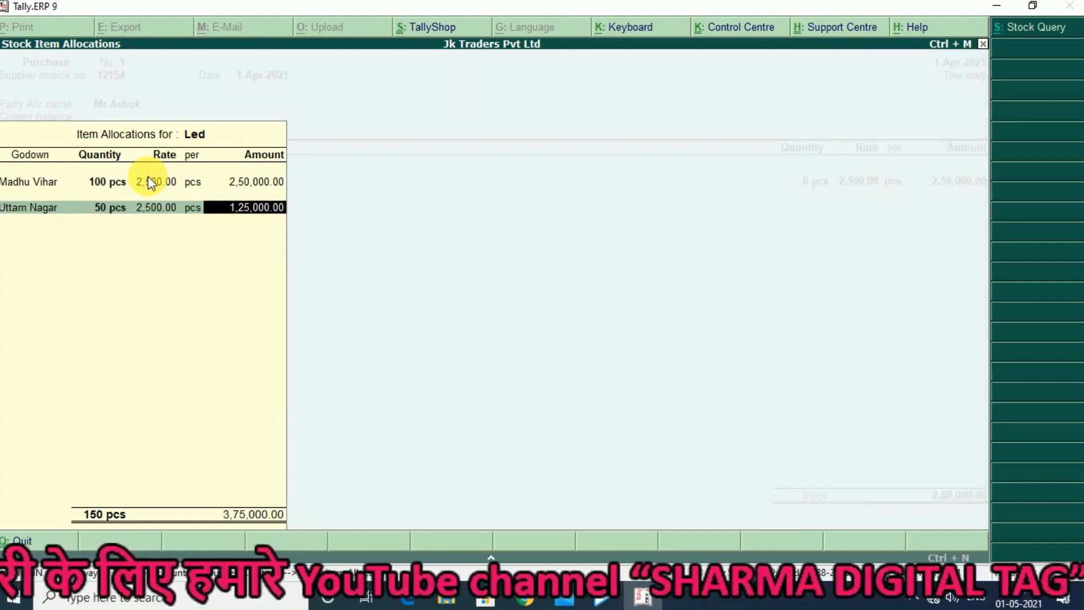
key("Return")
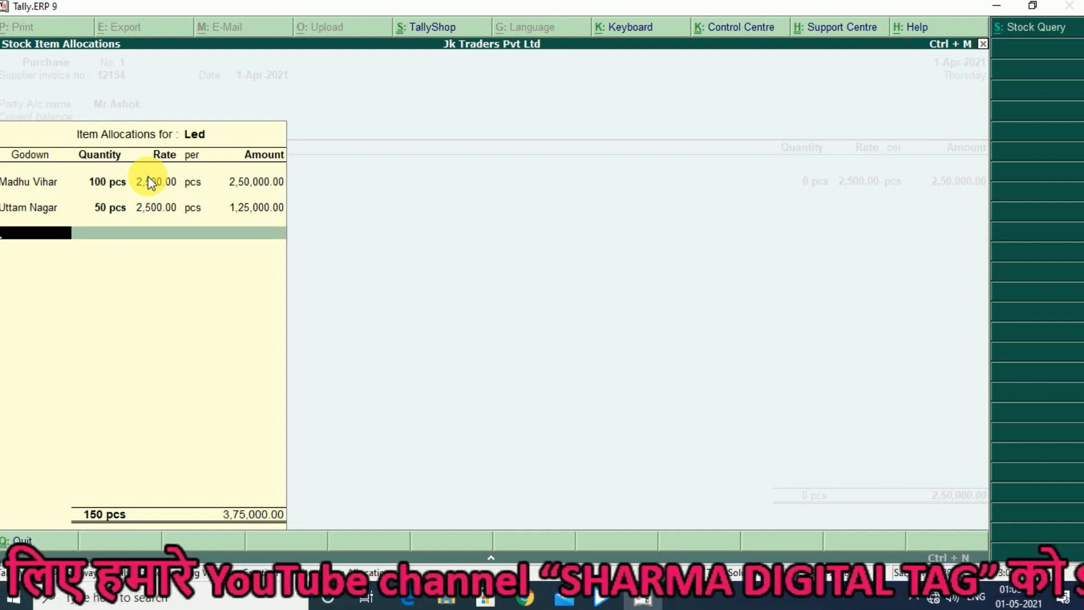
Finish the Led allocations and item list, save the purchase voucher without narration and return to the Gateway of Tally
key("Return")
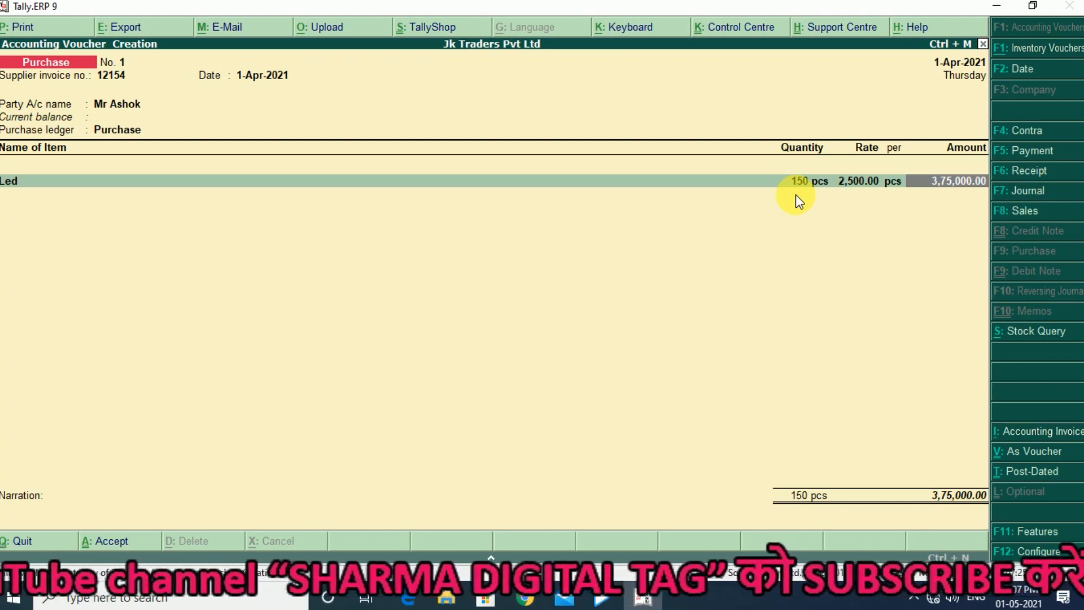
key("Return")
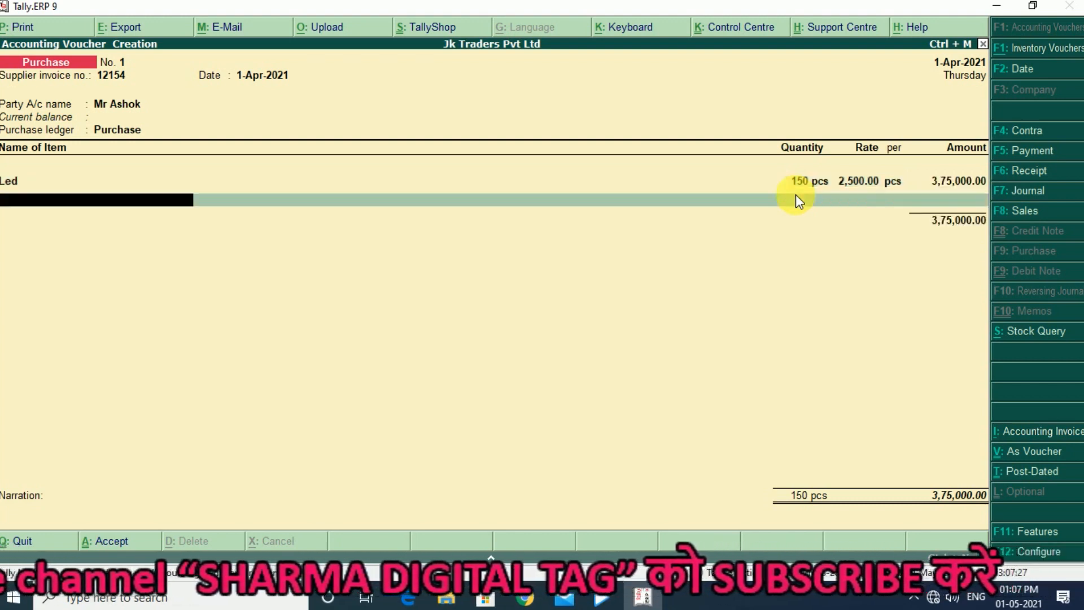
key("Return")
key("Return")
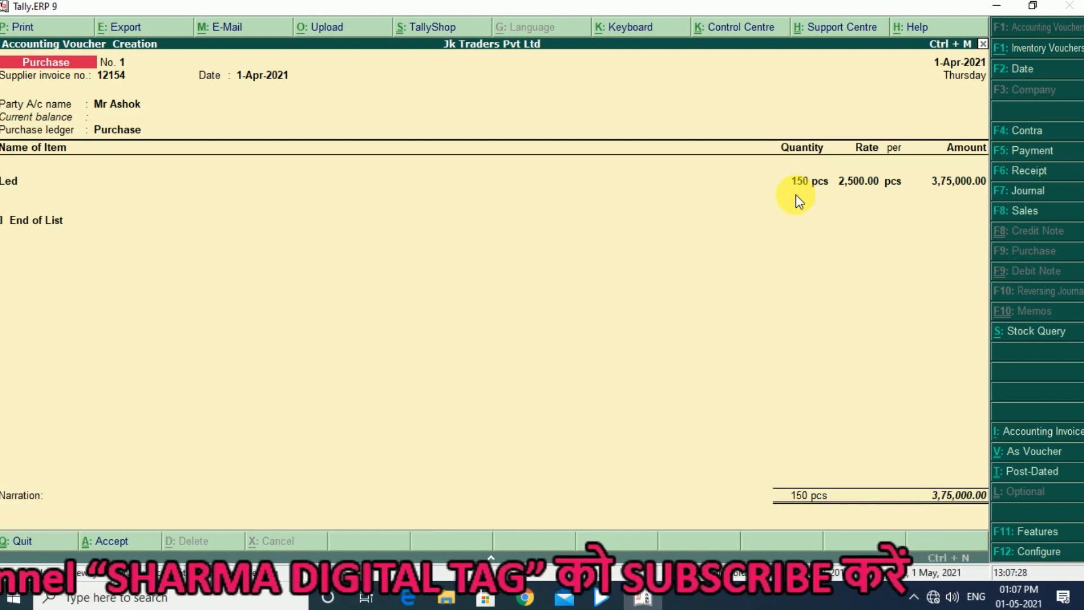
key("Return")
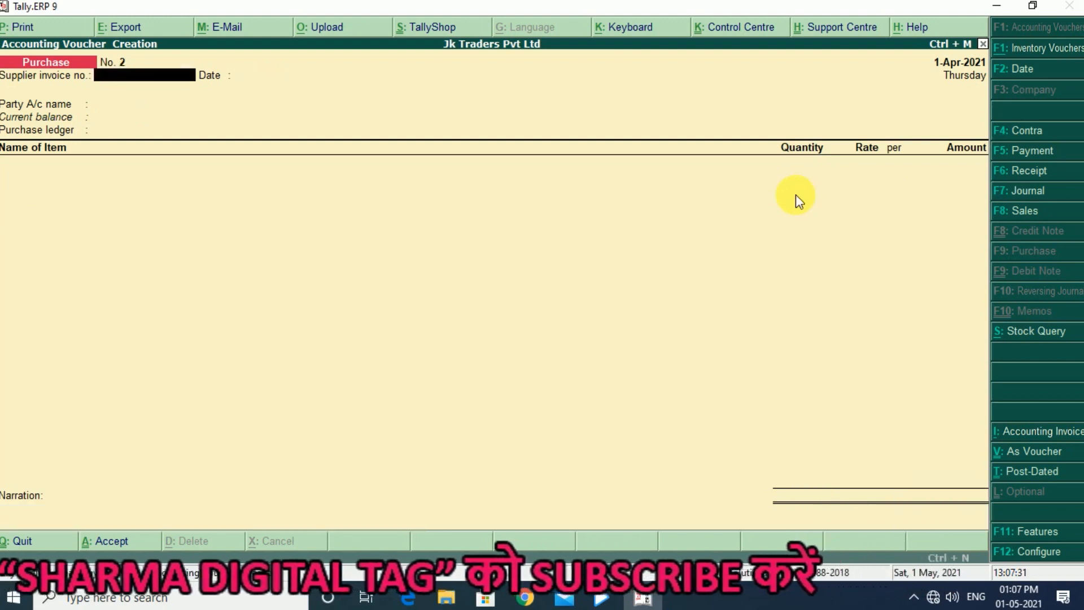
key("Escape")
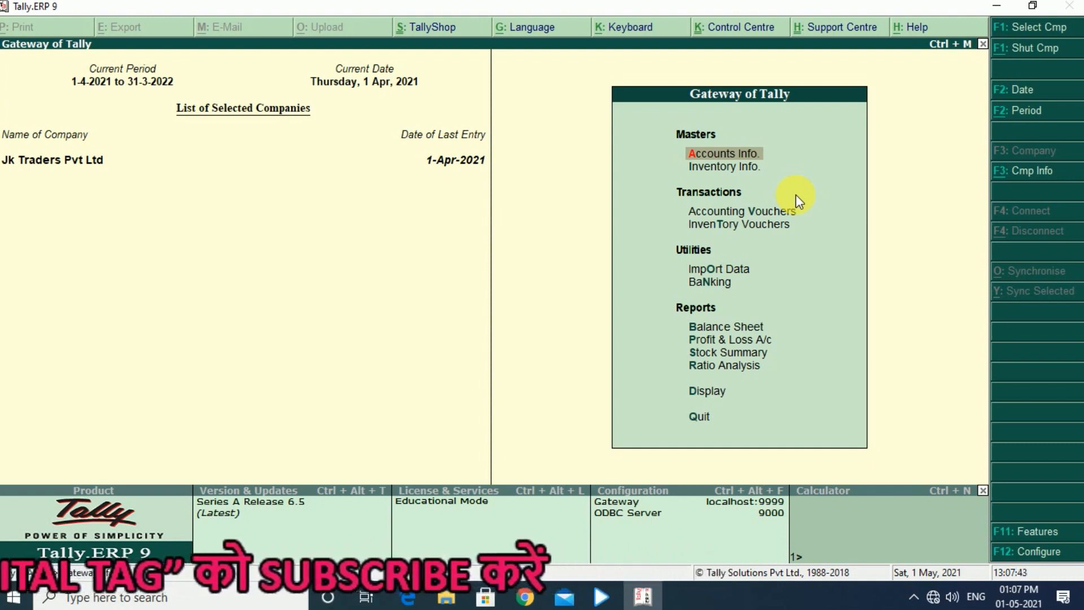
Display the godown inventory statement for Madhu Vihar to check its closing stock
key("Down")
key("Down")
key("Down")
key("Down")
key("Down")
key("Down")
key("Down")
key("Down")
key("Down")
key("Down")
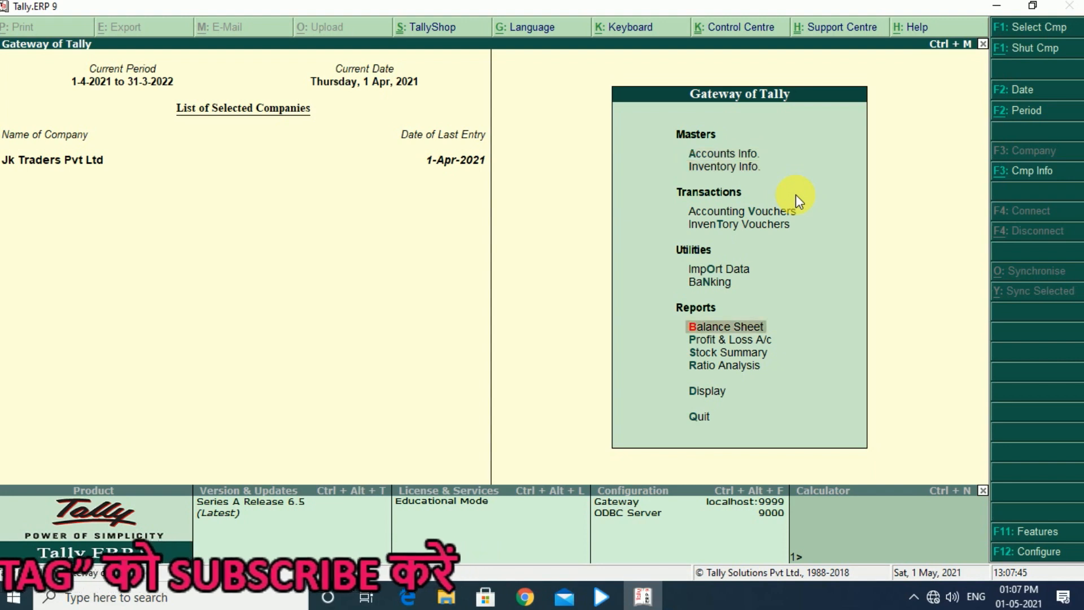
key("Return")
key("Return")
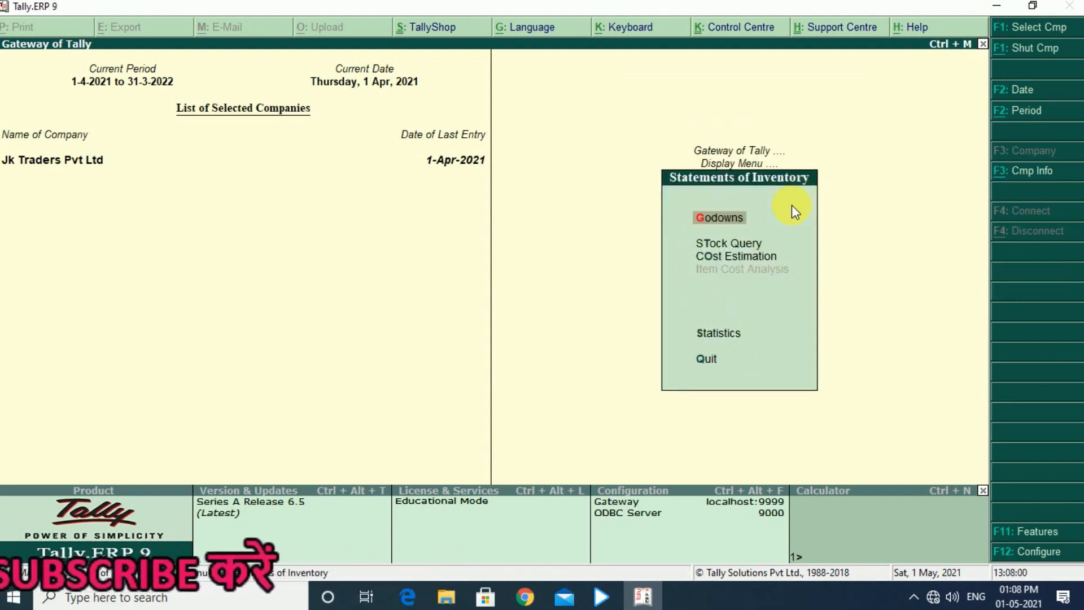
left_click(754, 223)
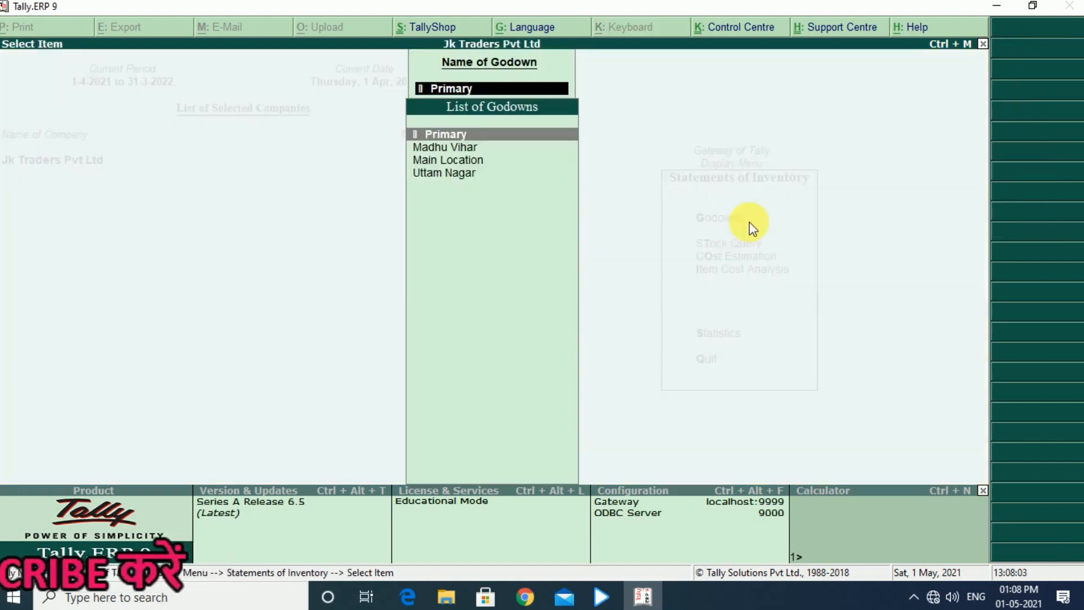
key("Down")
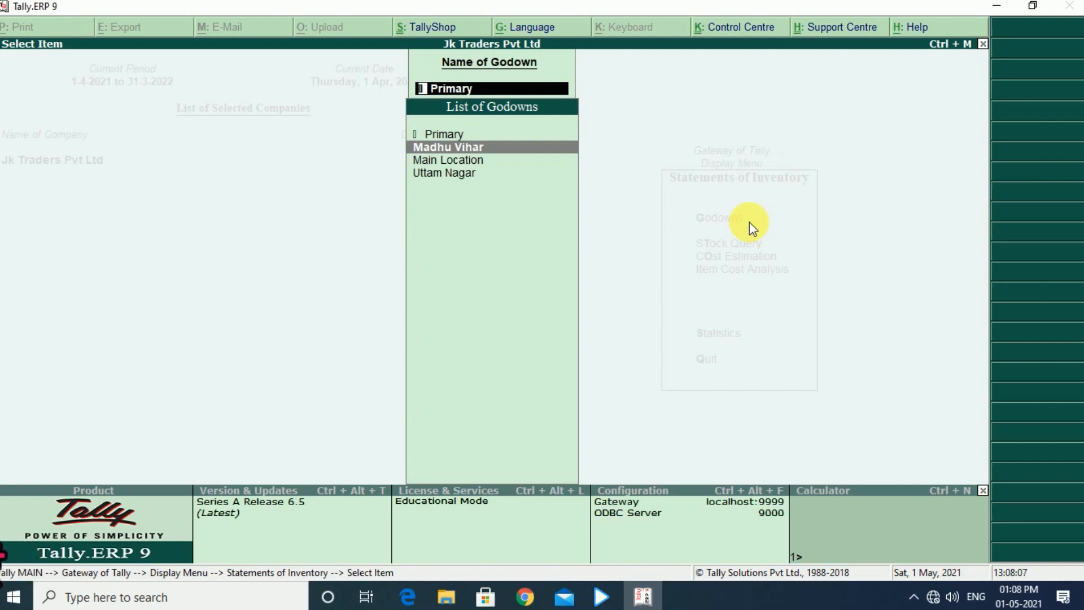
key("Return")
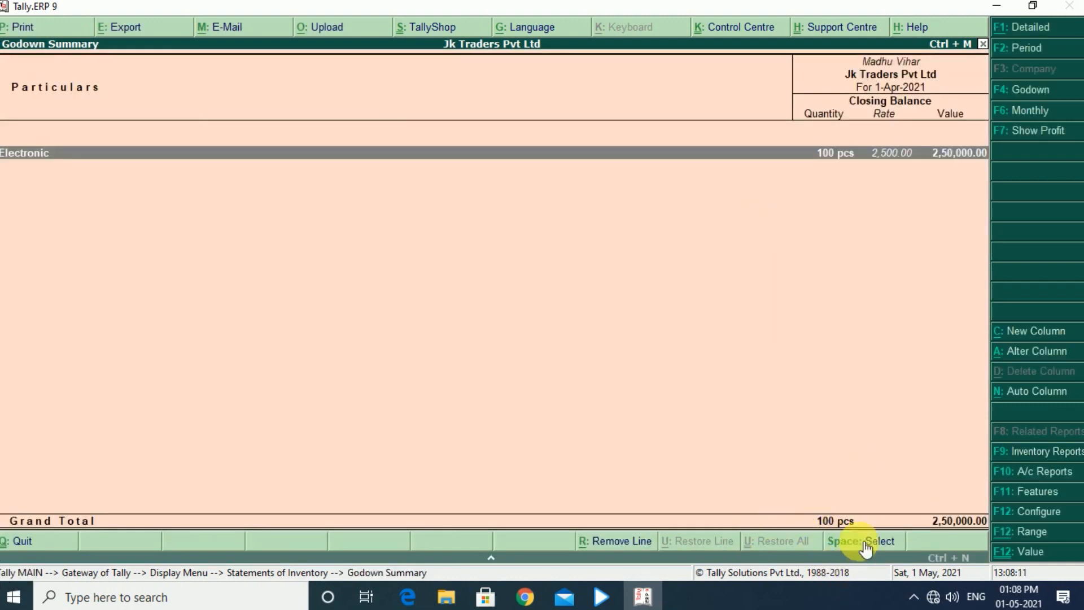
Display the godown summary for Uttam Nagar to check its closing stock, and return to the Gateway of Tally
key("Escape")
key("Down")
key("Down")
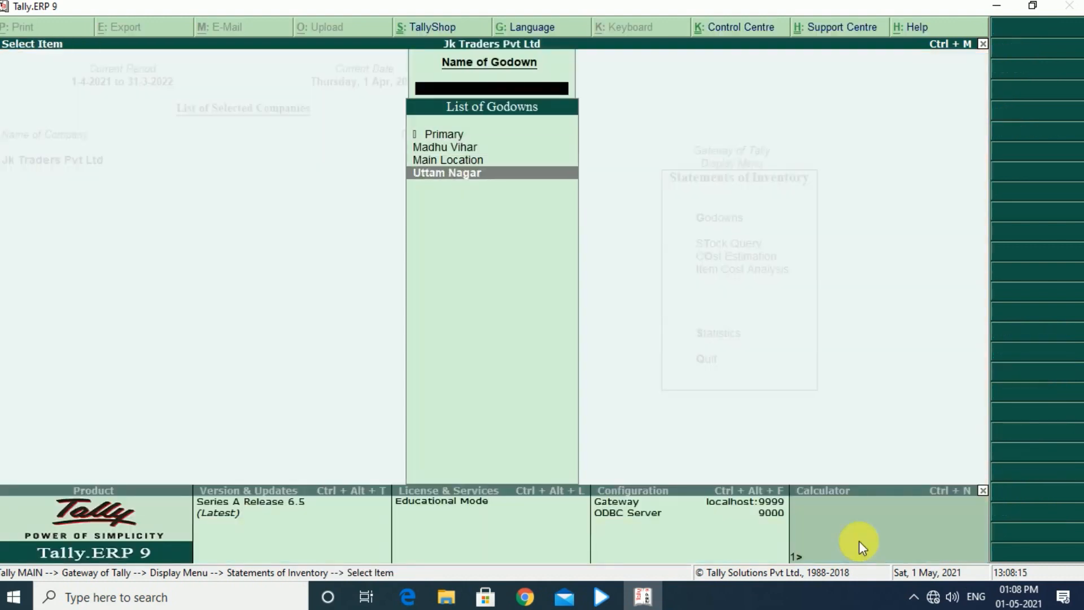
key("Return")
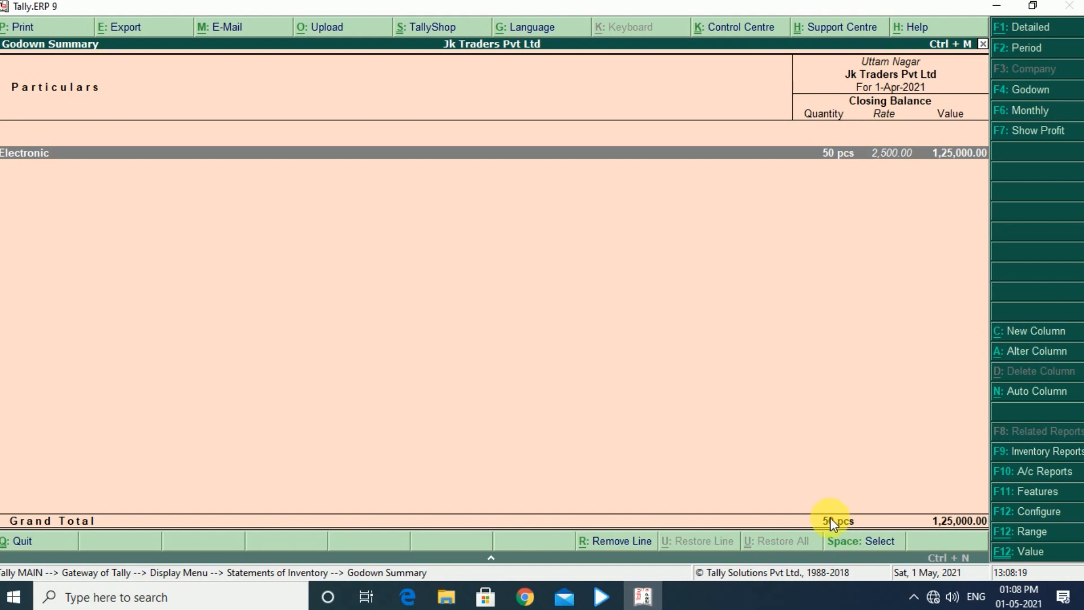
key("Escape")
key("Escape")
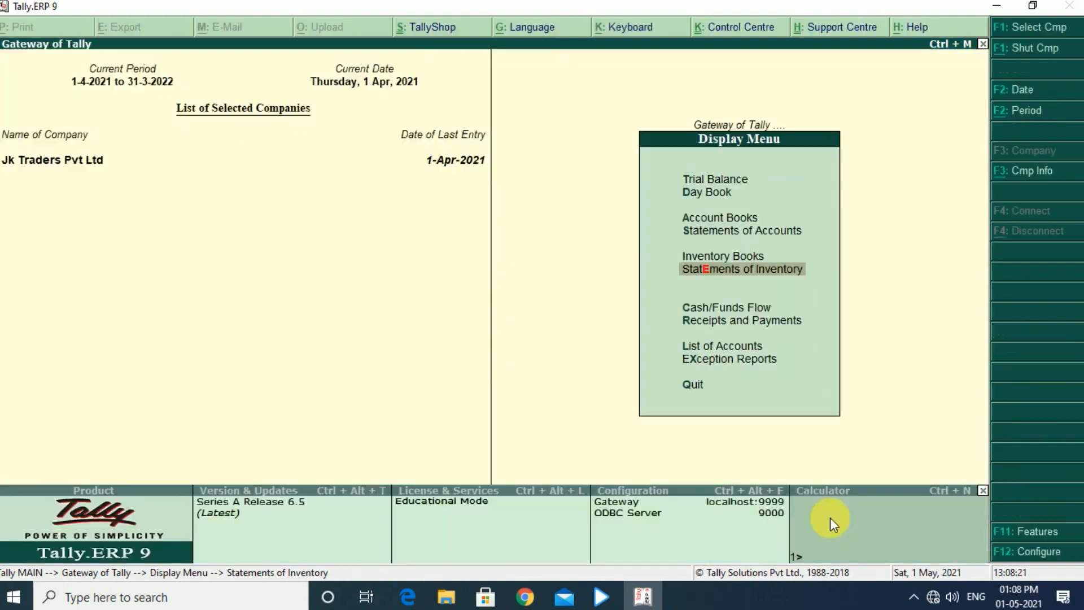
key("Escape")
key("Escape")
key("Escape")
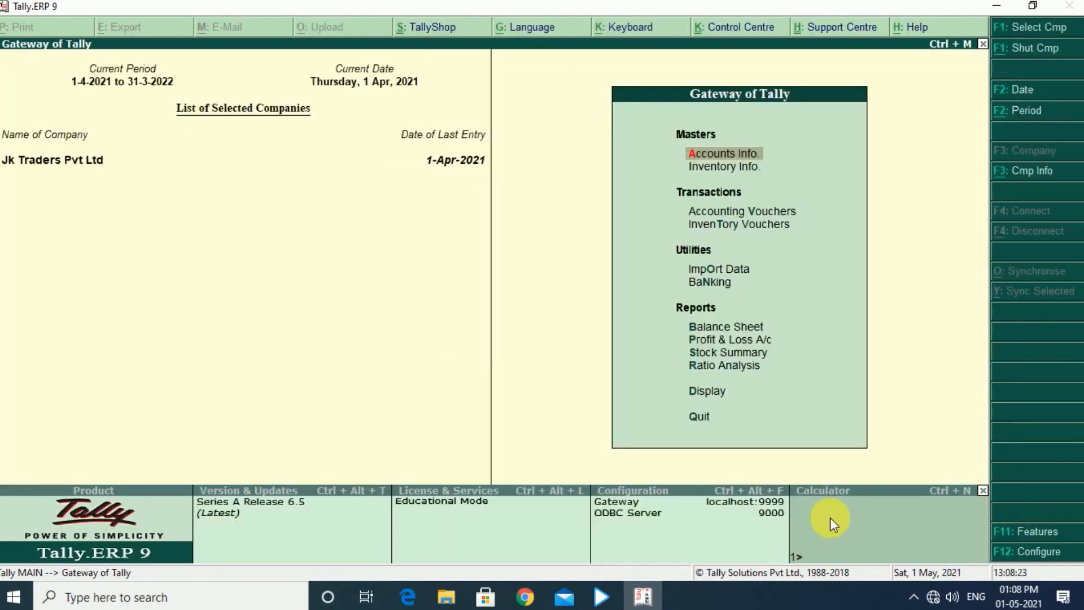
Start a sales accounting voucher and enter the reference number 254512
key("Down")
key("Down")
key("Return")
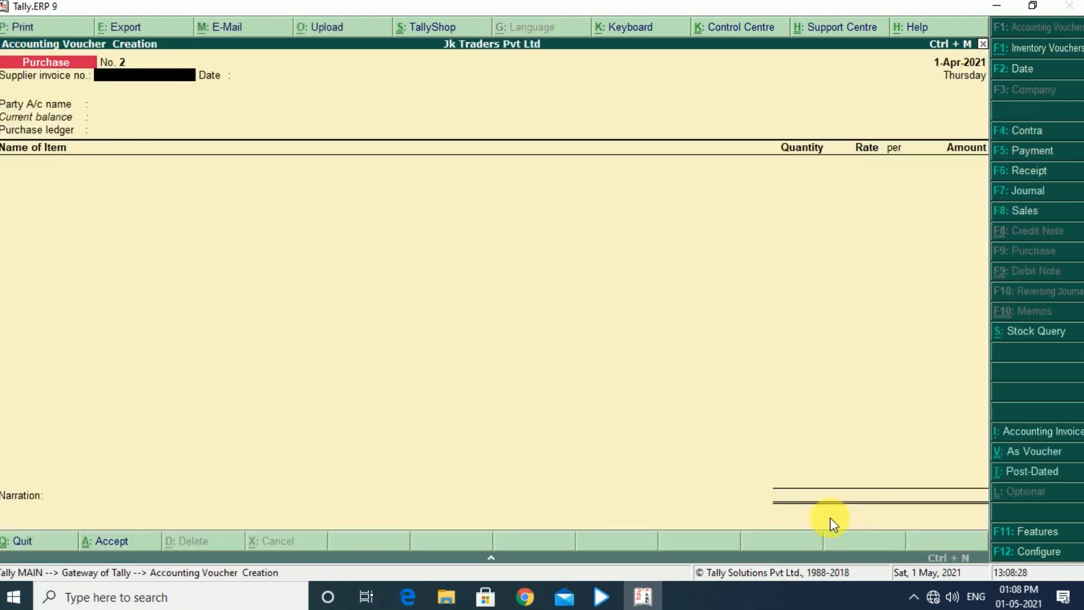
key("F8")
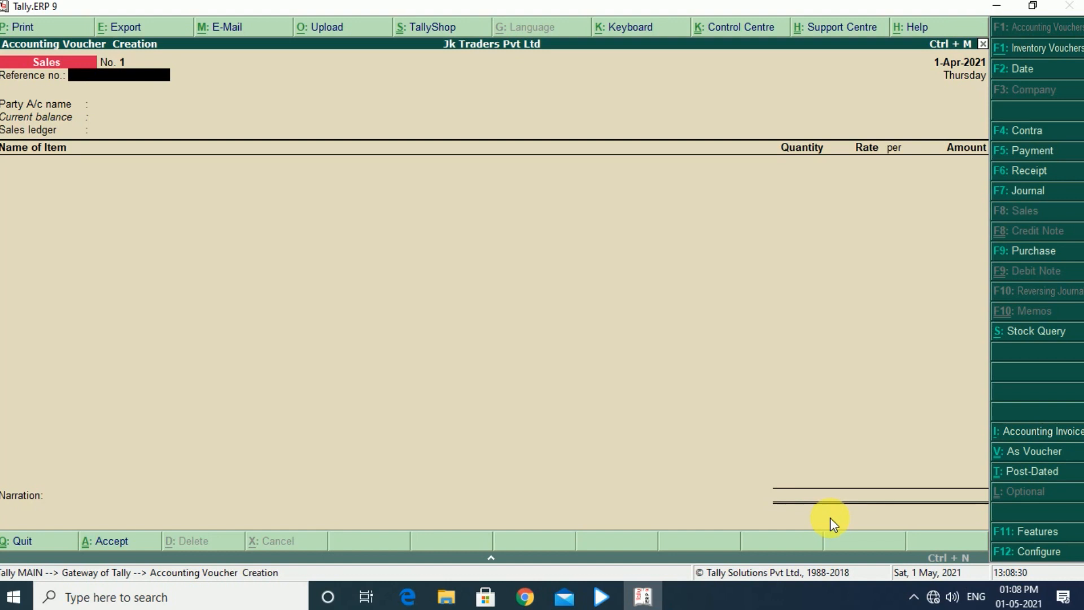
type("254512")
key("Return")
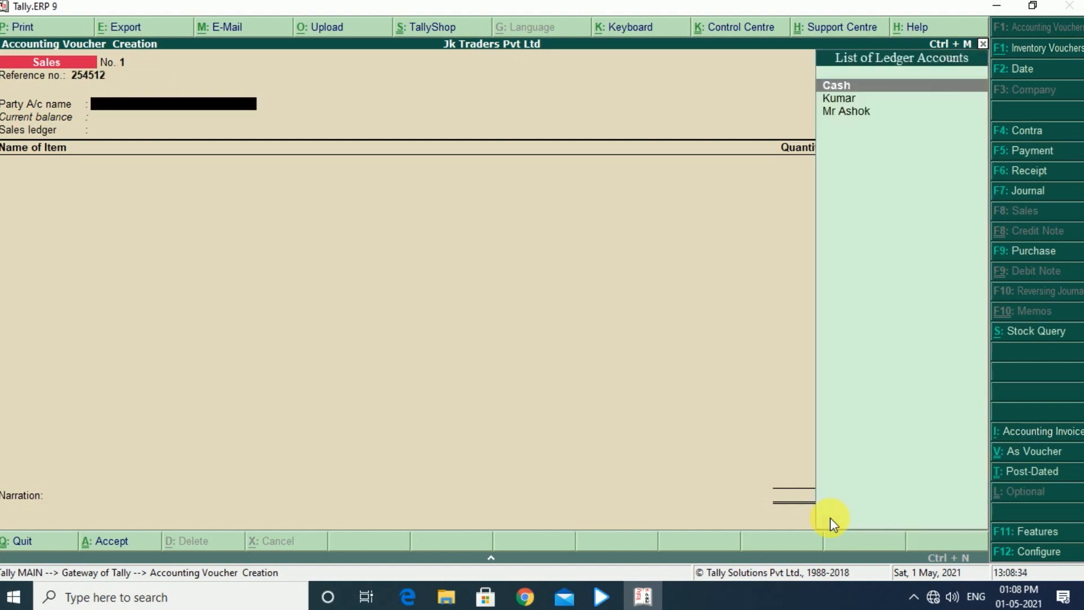
Select the customer ledger listed directly below Cash as the party, keep the default party details, and choose Sales as the sales ledger
key("Down")
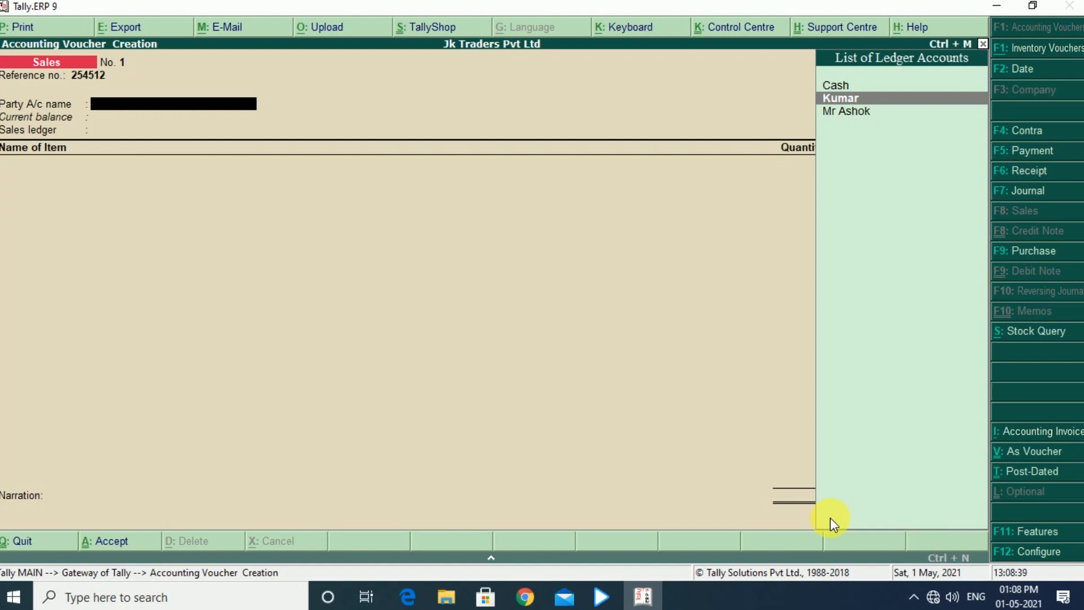
key("Return")
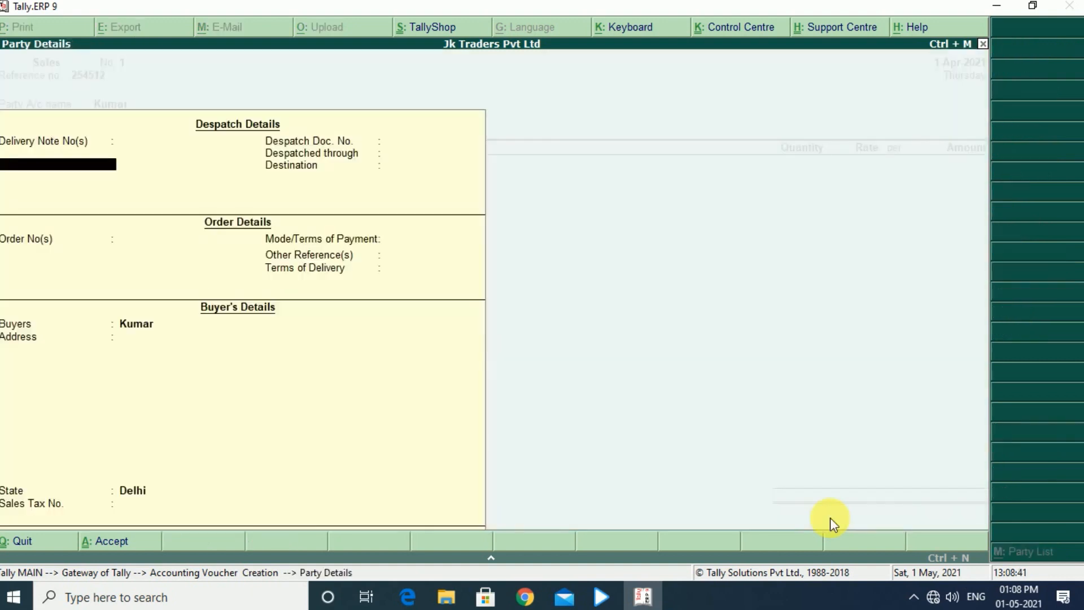
key("Return")
key("Return")
key("Return")
key("Return")
key("Return")
key("Return")
key("Return")
key("Return")
key("Return")
key("Return")
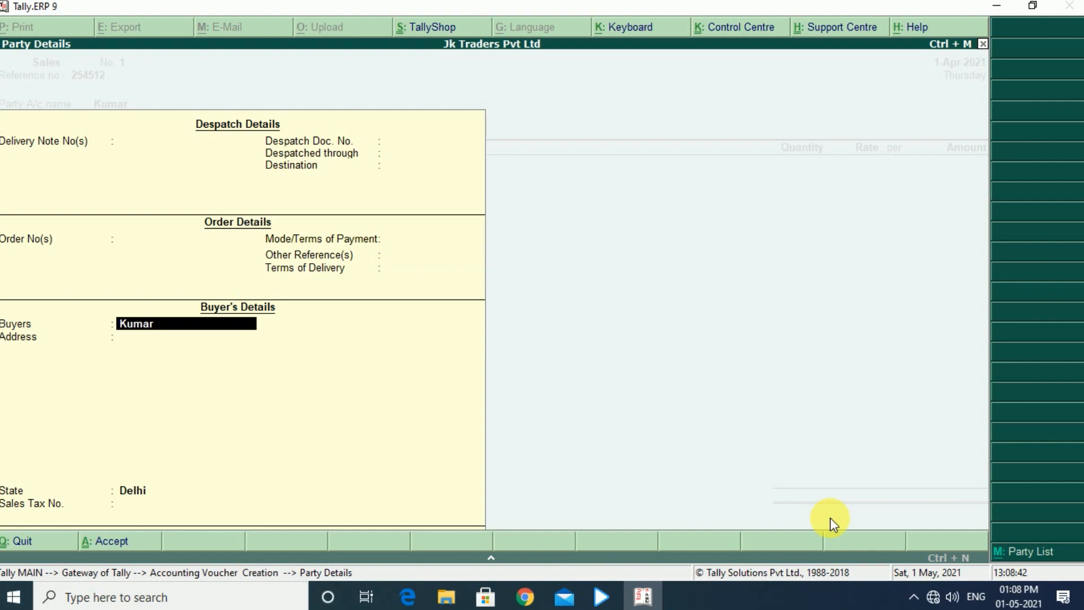
key("Return")
key("Return")
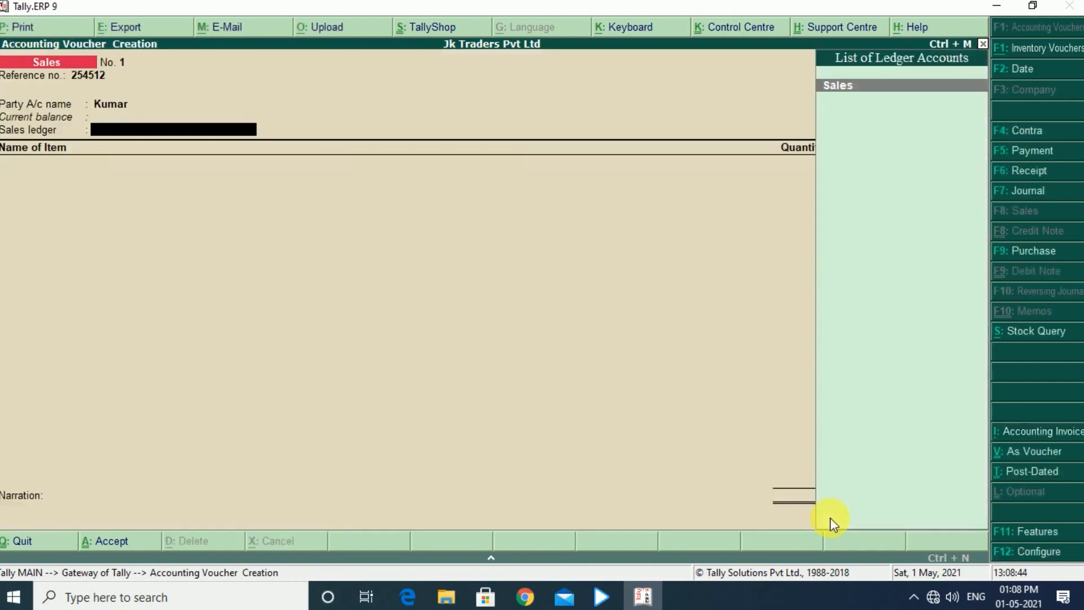
key("Return")
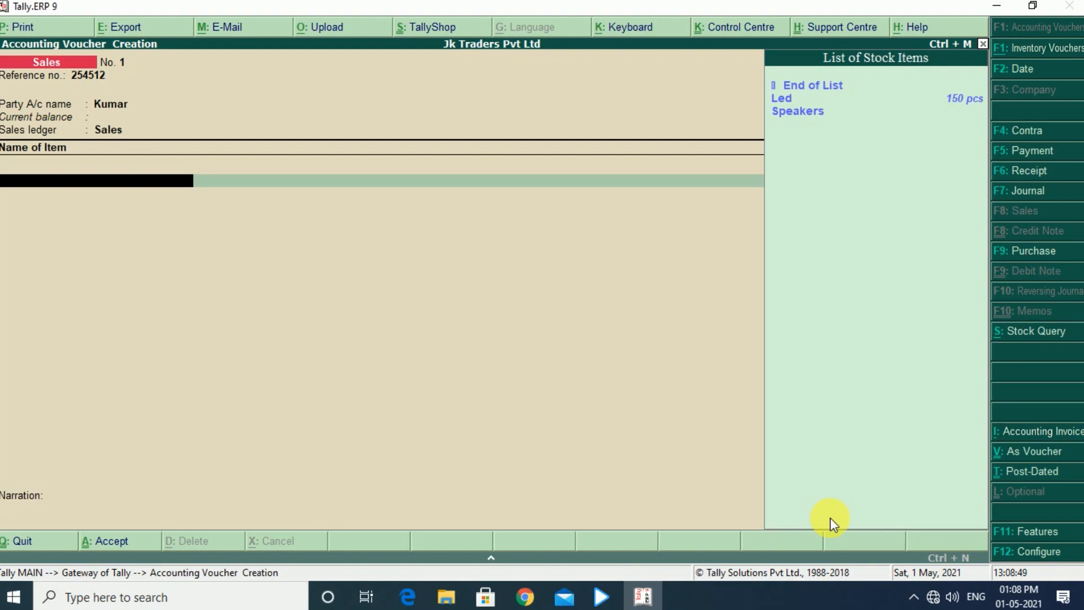
Add the Led stock item and allocate 2 pcs from the Madhu Vihar godown at a rate of 6,000
key("Down")
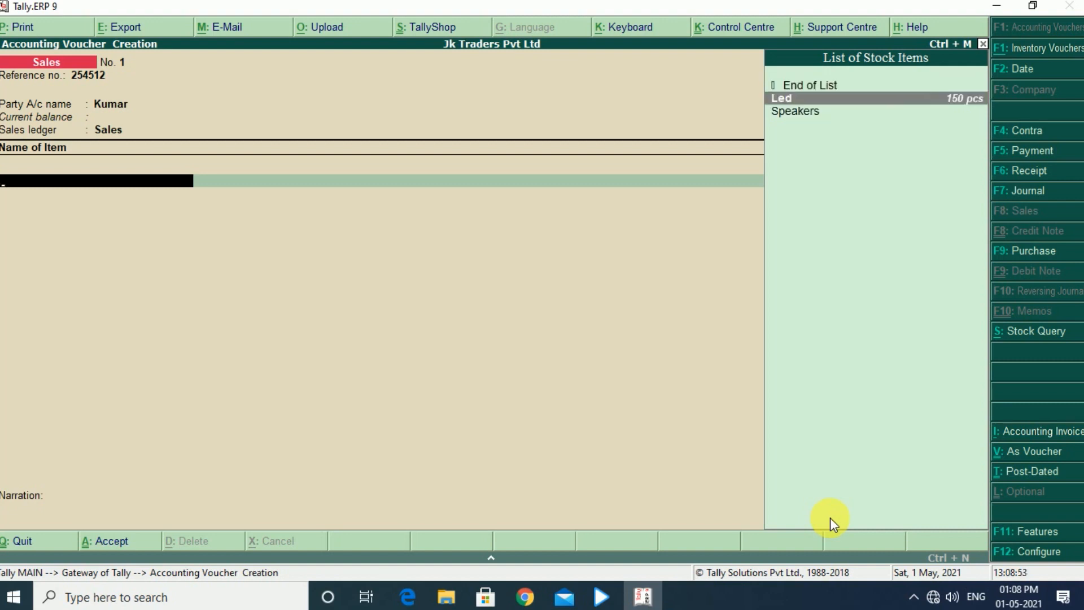
key("Return")
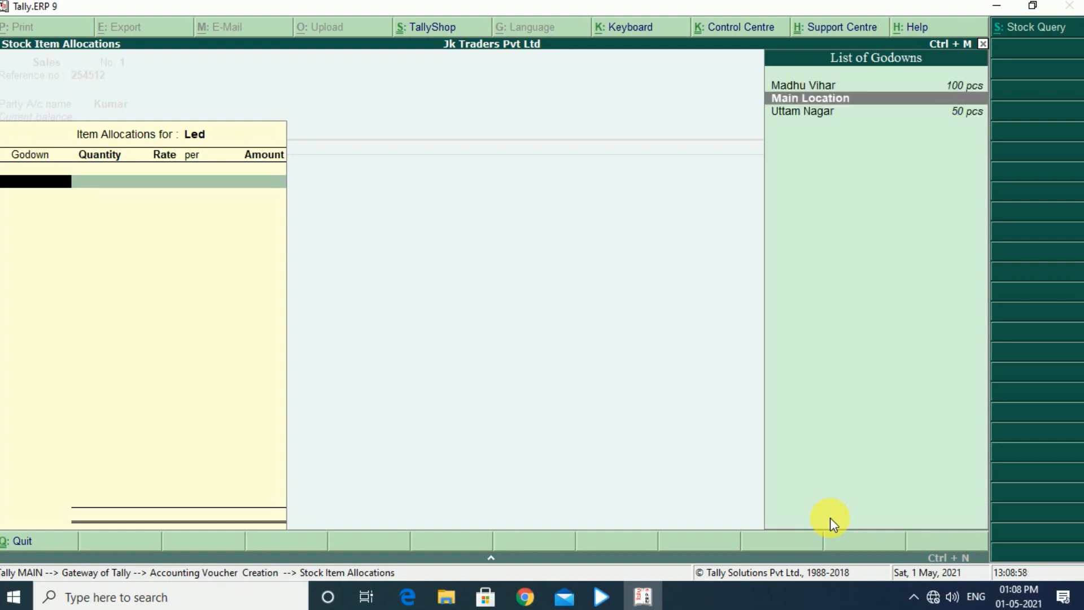
key("Up")
key("Return")
type("2")
key("Return")
type("6000")
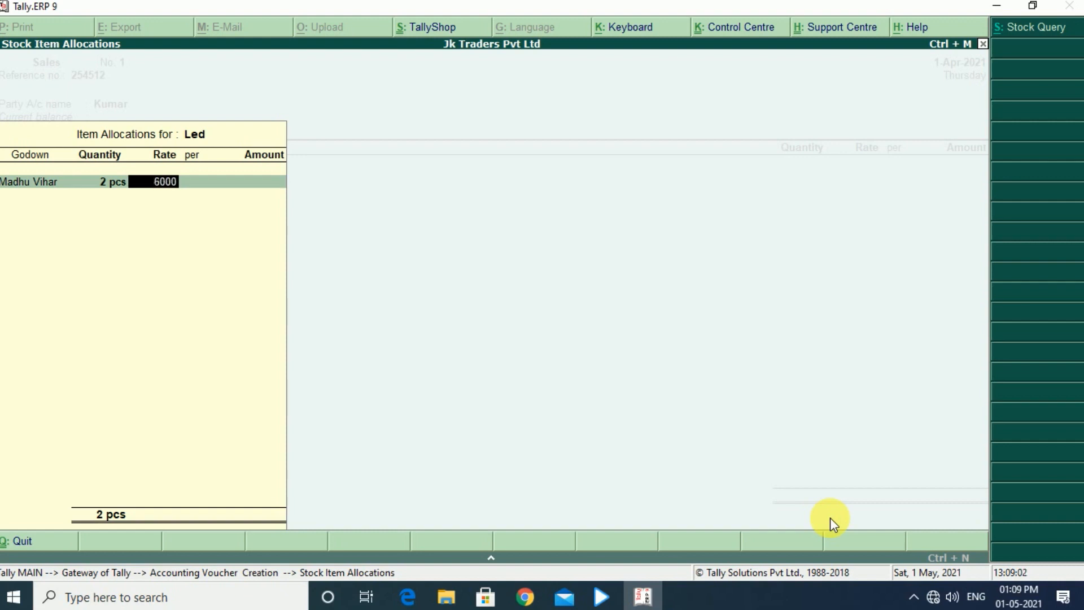
key("Return")
key("Return")
key("Return")
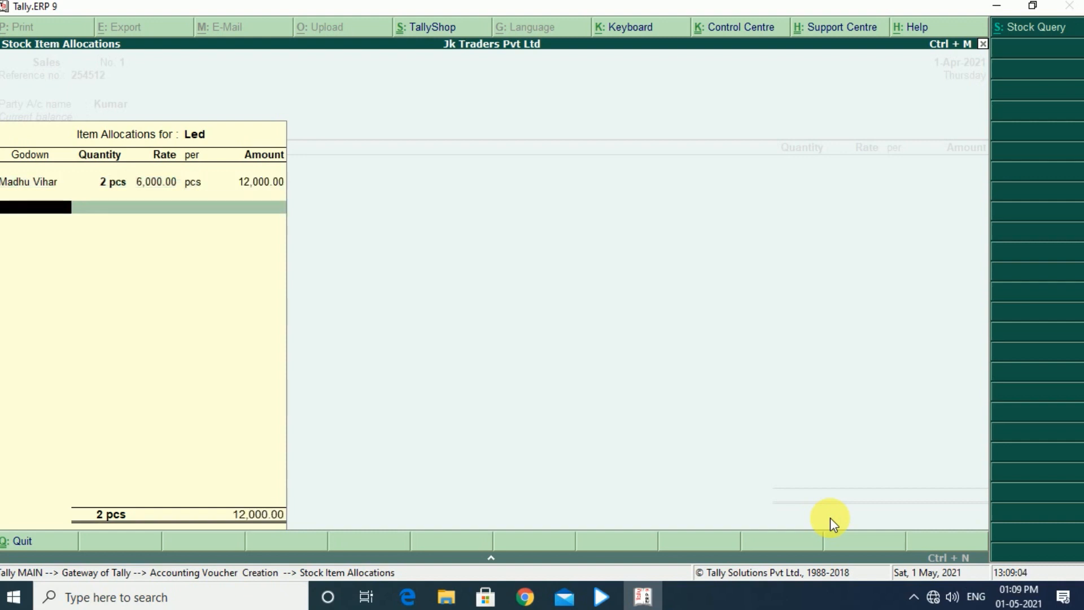
Allocate another 2 pcs of Led from the Uttam Nagar godown at the 6,000 rate and finish the item allocations
key("Down")
key("Down")
key("Down")
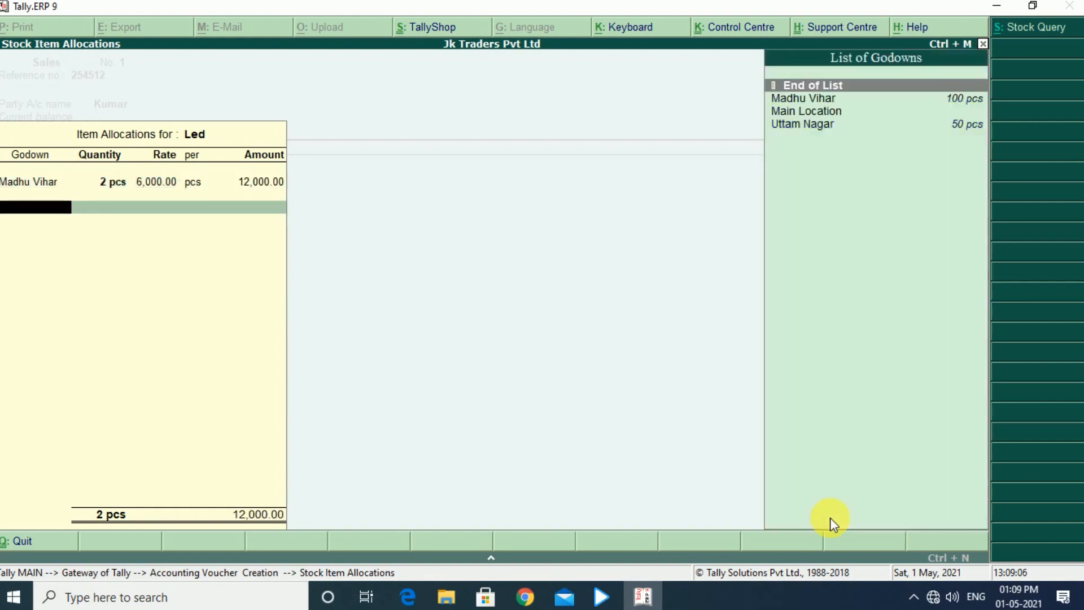
key("Return")
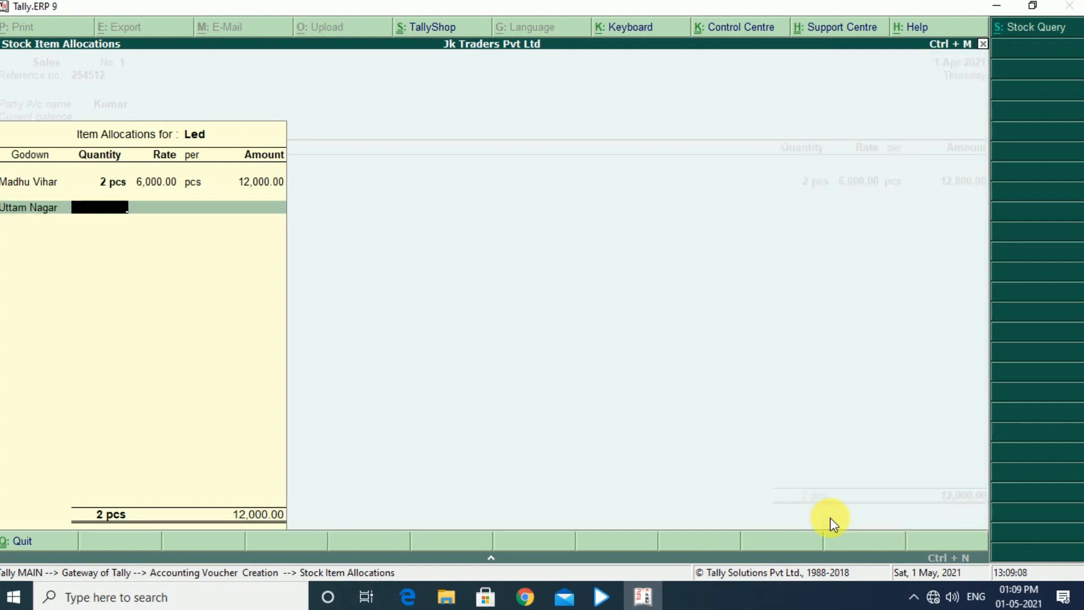
type("2")
key("Return")
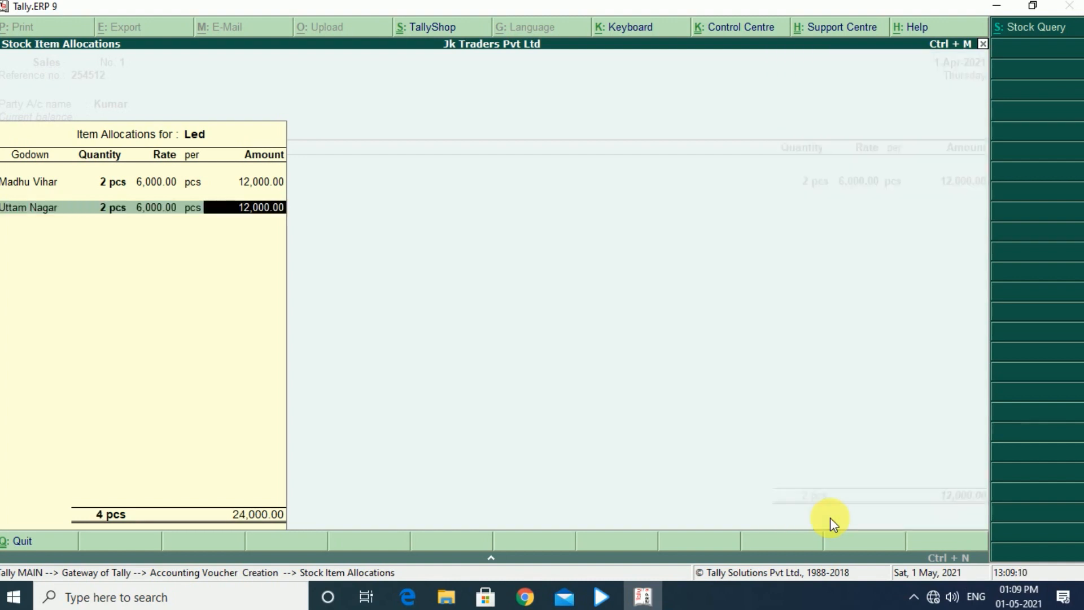
key("Return")
End the item list, save the sales voucher without narration and return to the Gateway of Tally
key("Return")
key("Return")
key("Return")
key("Return")
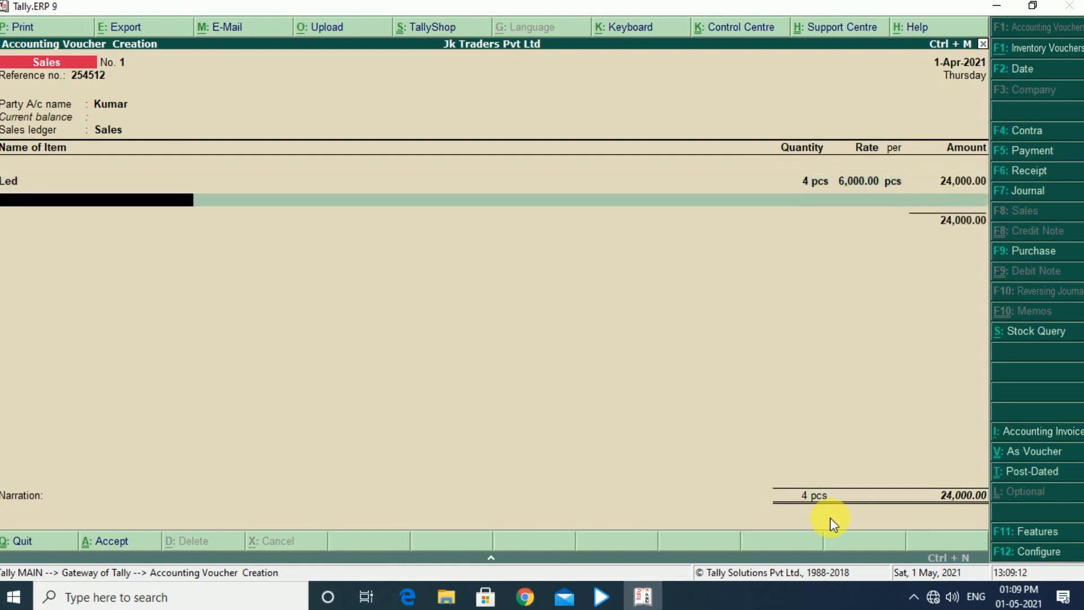
key("Return")
key("Return")
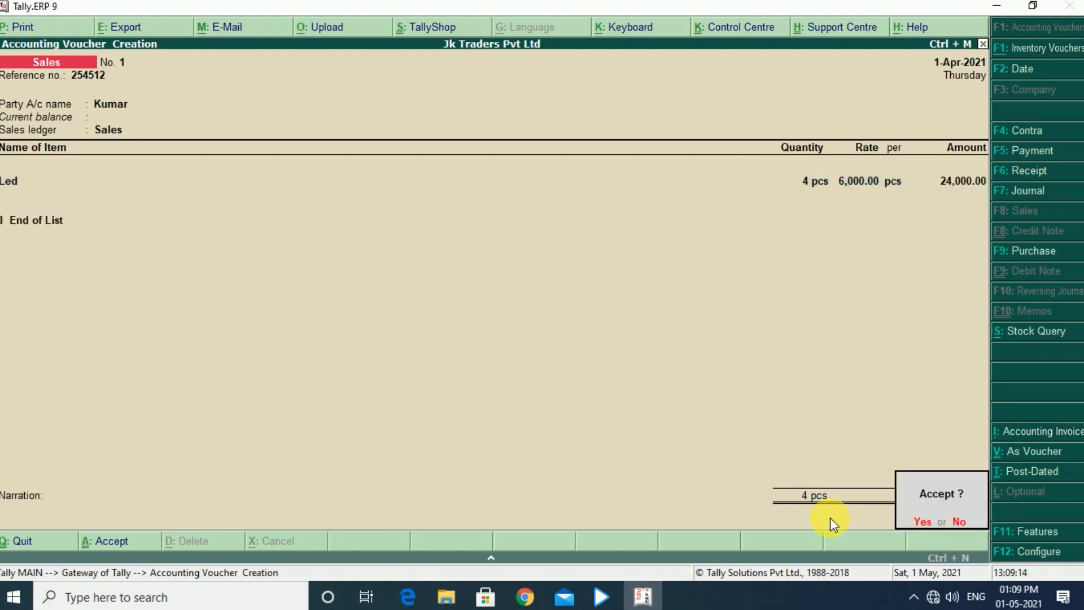
key("Return")
key("Escape")
key("Return")
key("Escape")
key("Escape")
key("Escape")
key("Escape")
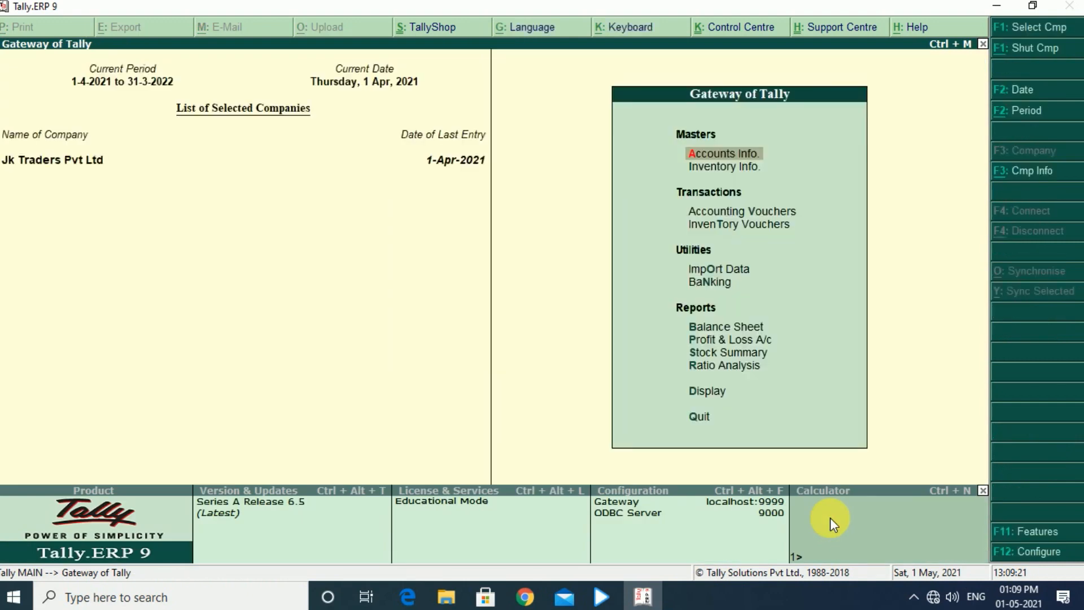
Display the godown summary for Madhu Vihar to check its closing stock after the sale, and close it
key("Down")
key("Down")
key("Down")
key("Down")
key("Down")
key("Down")
key("Down")
key("Down")
key("Down")
key("Down")
key("Down")
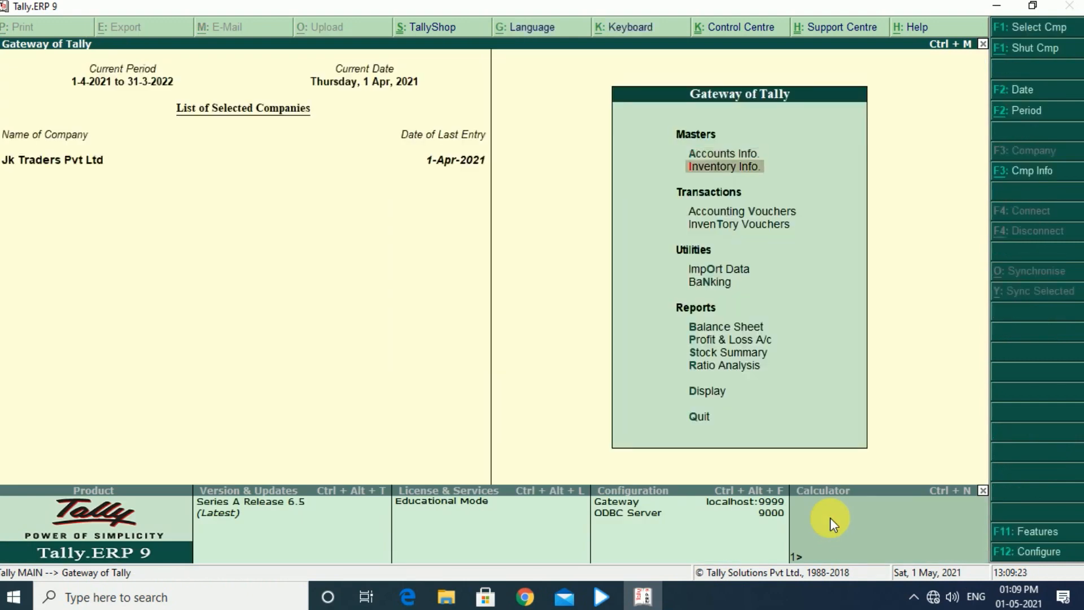
key("Up")
key("Return")
key("Down")
key("Return")
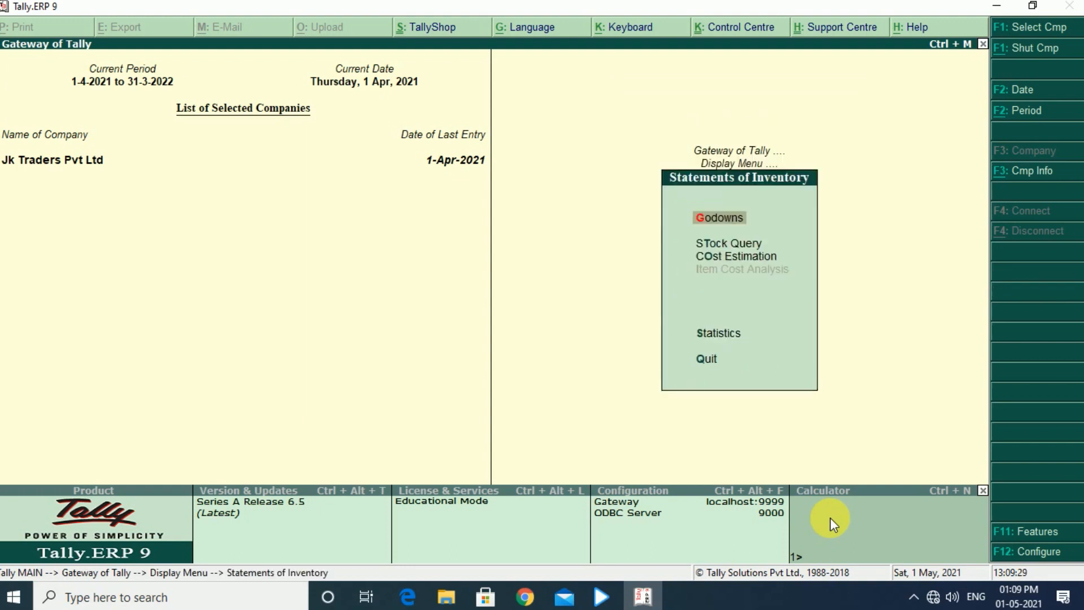
key("Return")
key("Escape")
key("Return")
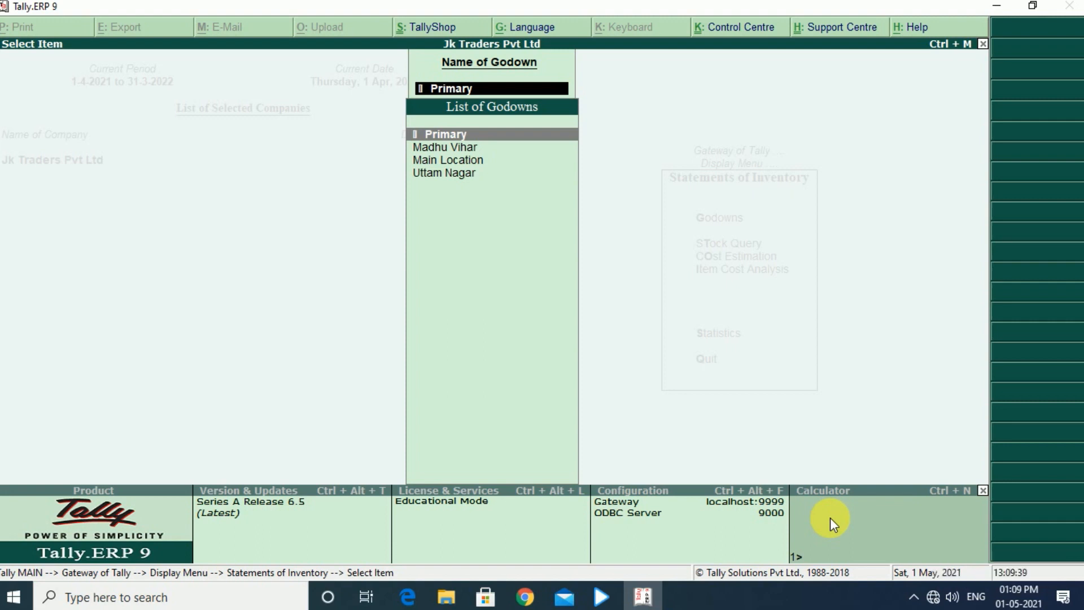
key("Down")
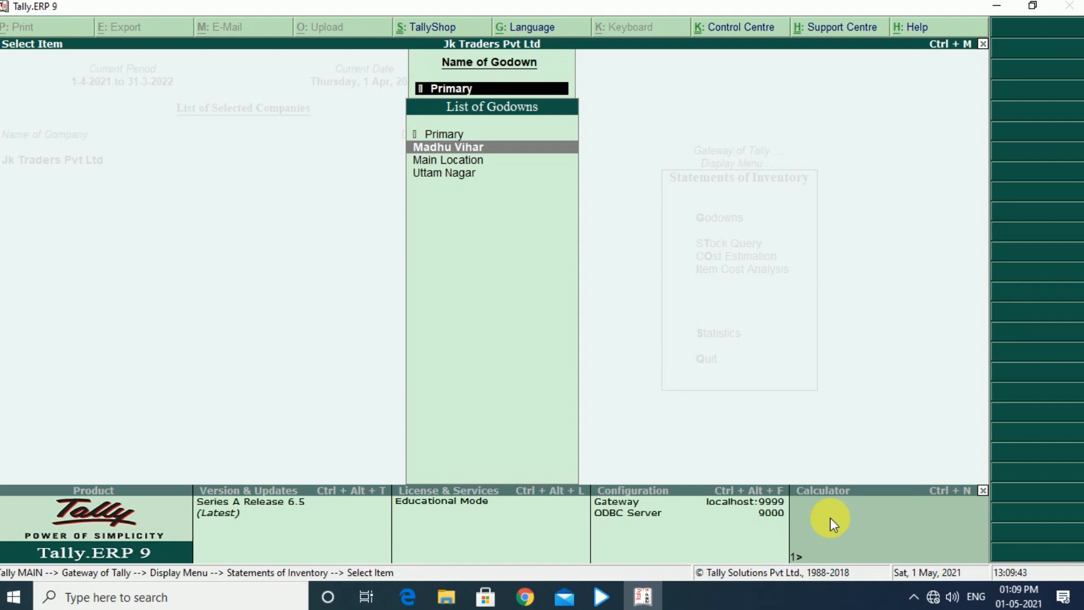
key("Return")
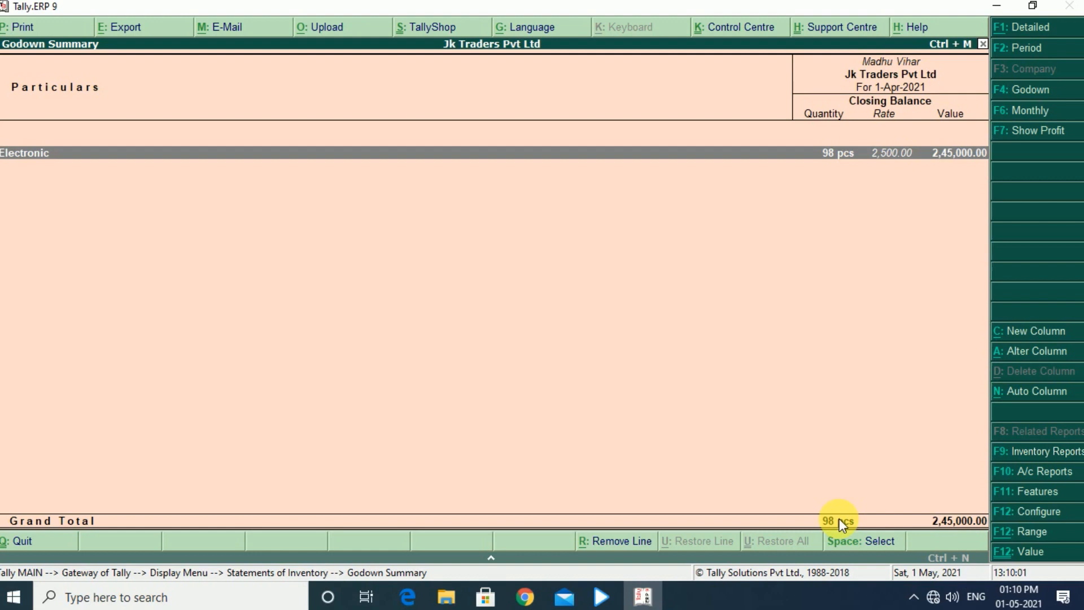
key("Escape")
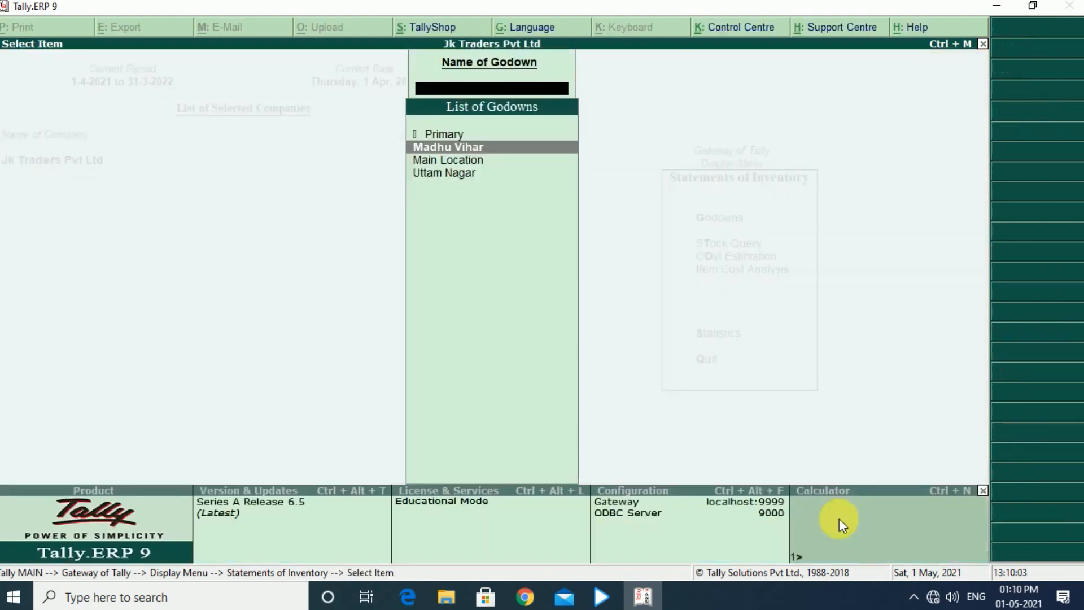
Display the godown summary for Uttam Nagar to check its closing stock after the sale, and return to the Gateway of Tally
key("Down")
key("Down")
key("Return")
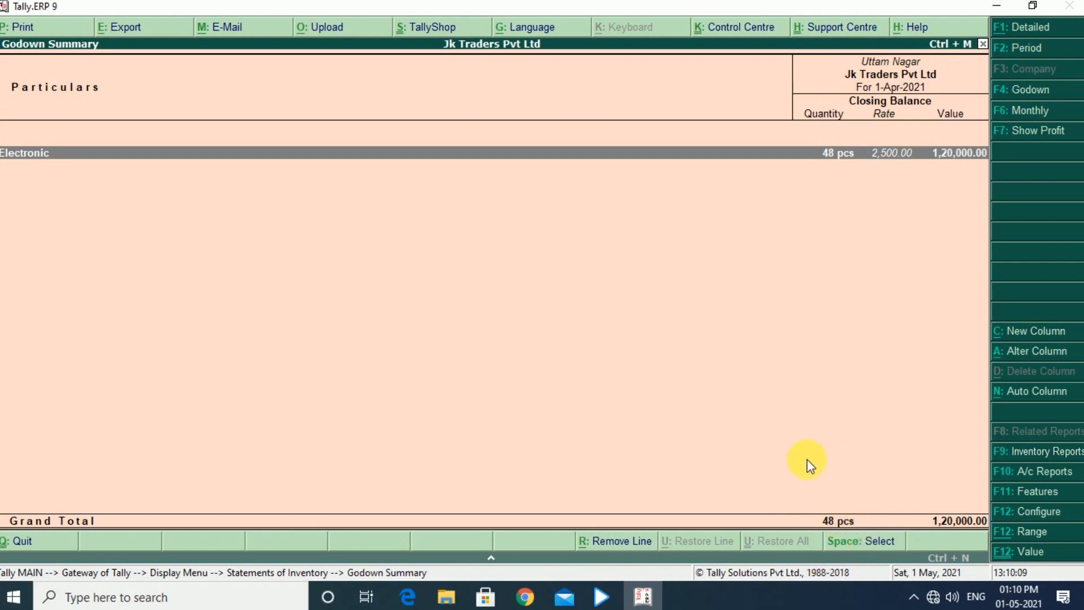
key("Escape")
key("Escape")
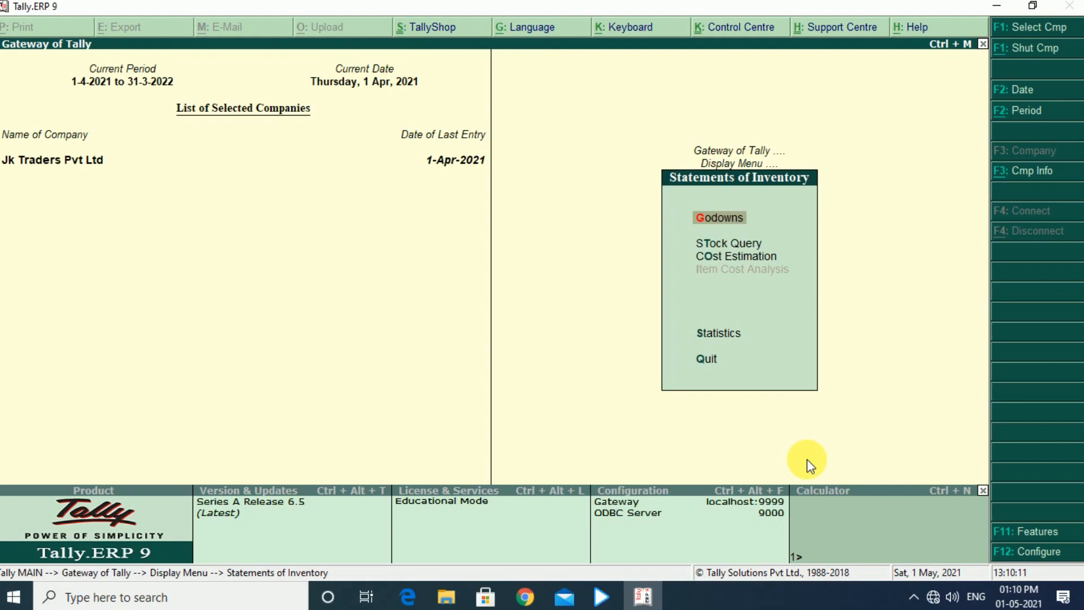
key("Escape")
key("Escape")
key("Escape")
key("Escape")
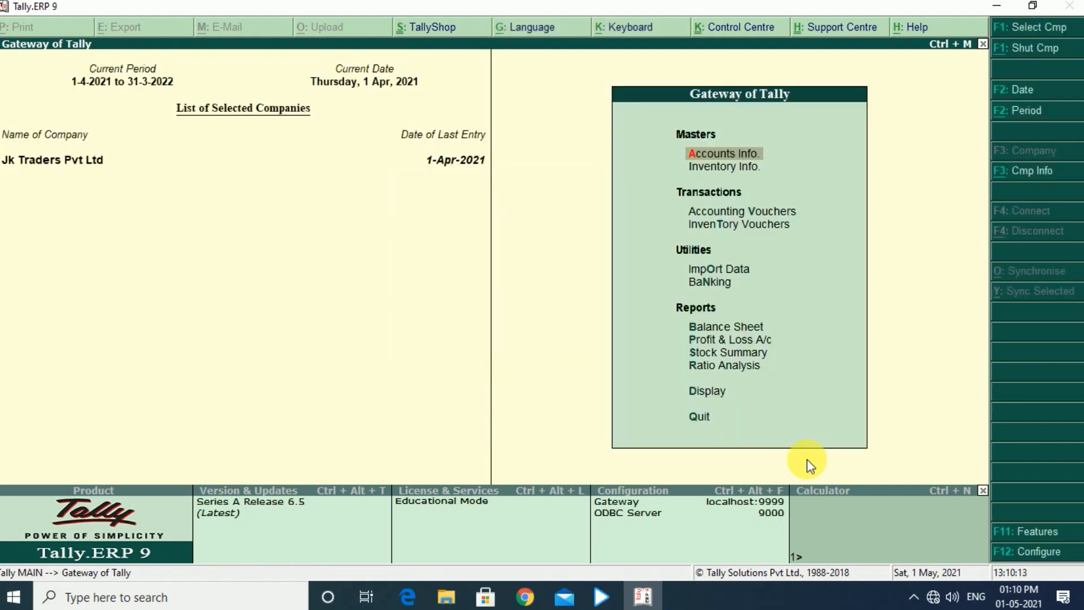